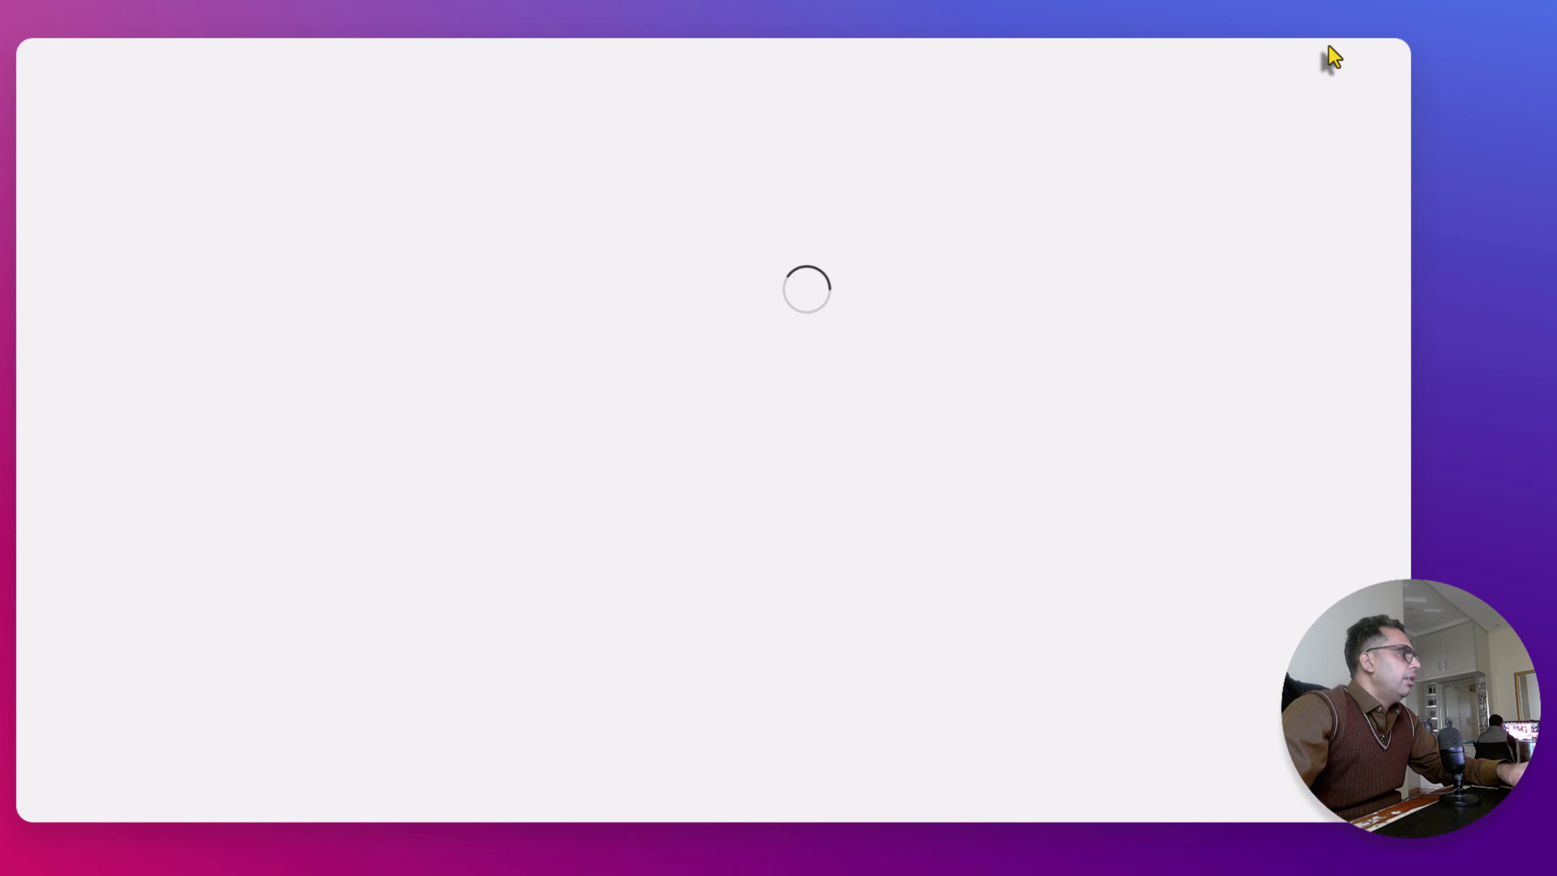
Set the workflow's trigger to Product variant inventory quantity changed
{"action": "left_click_drag", "start_coordinate": [1278, 44], "coordinate": [715, 465]}
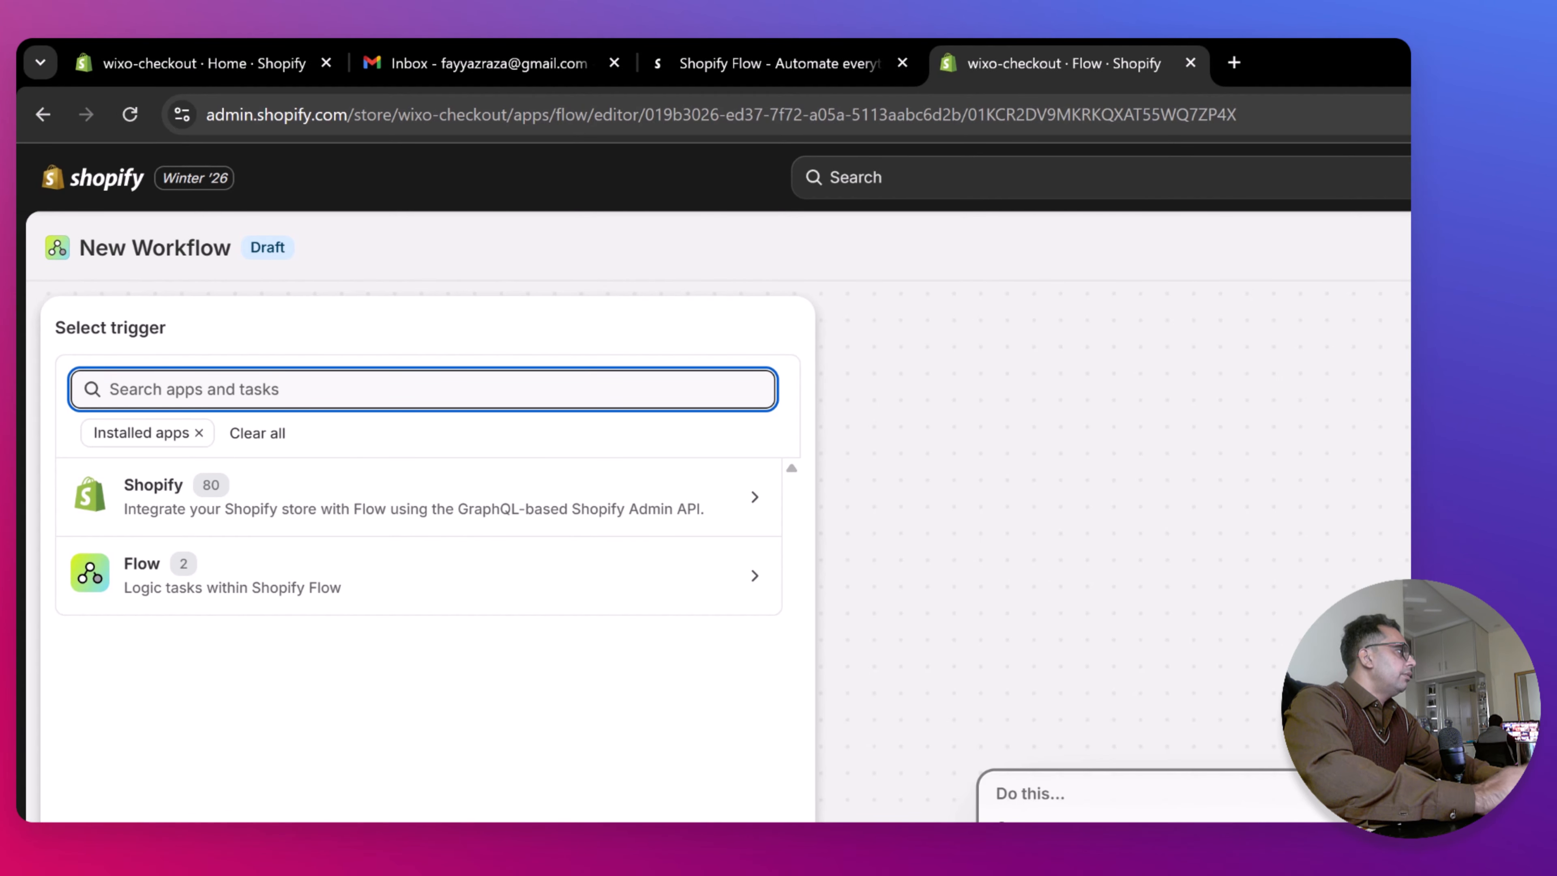
{"action": "type", "text": "product variant"}
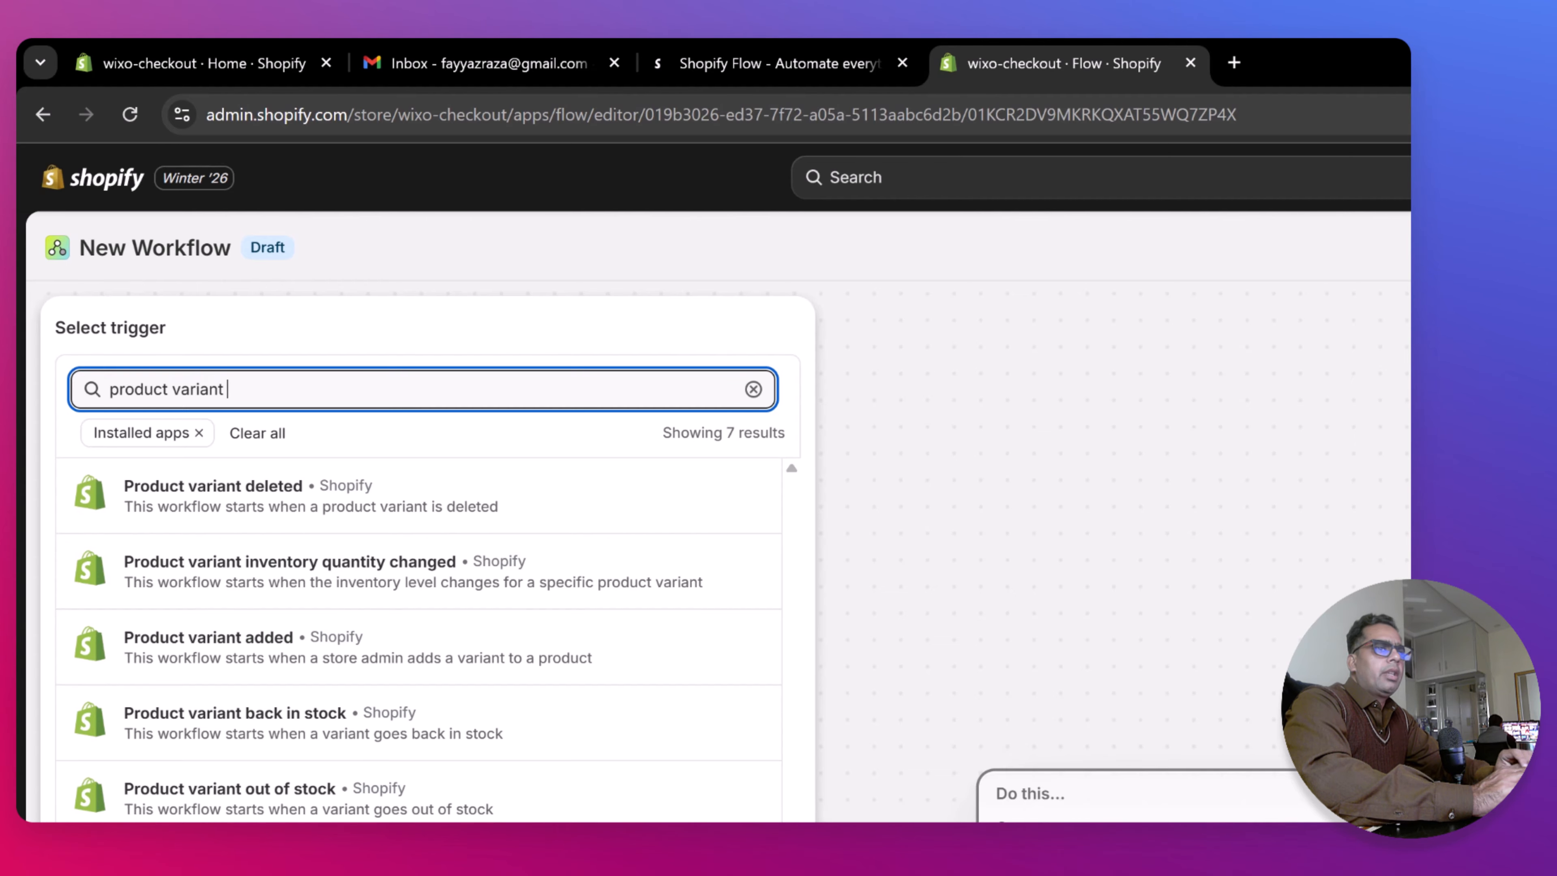
{"action": "type", "text": " invento"}
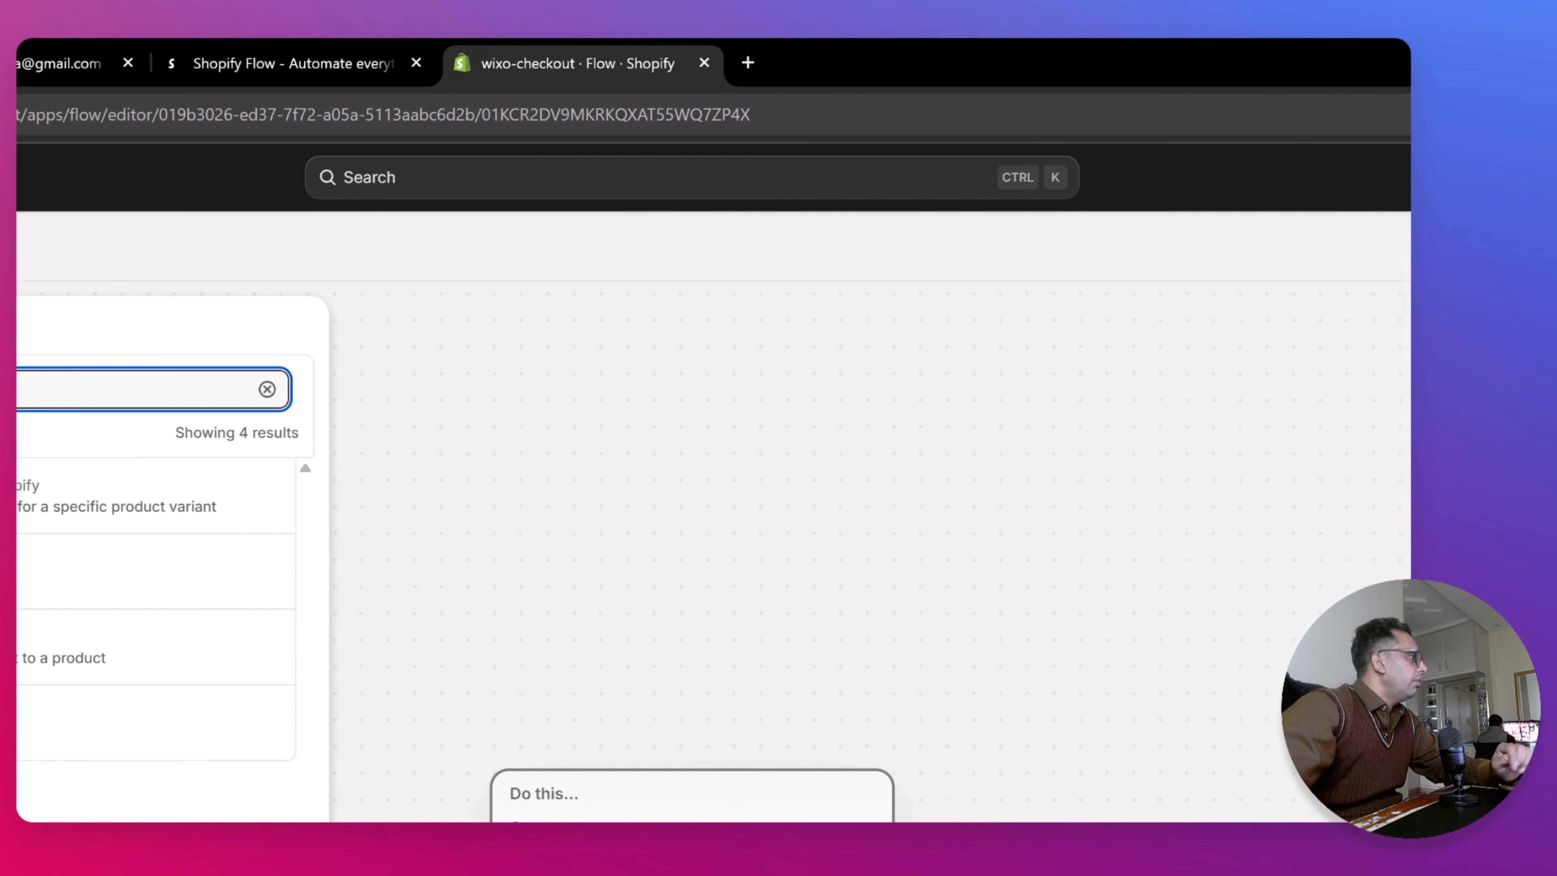
{"action": "left_click", "coordinate": [92, 496]}
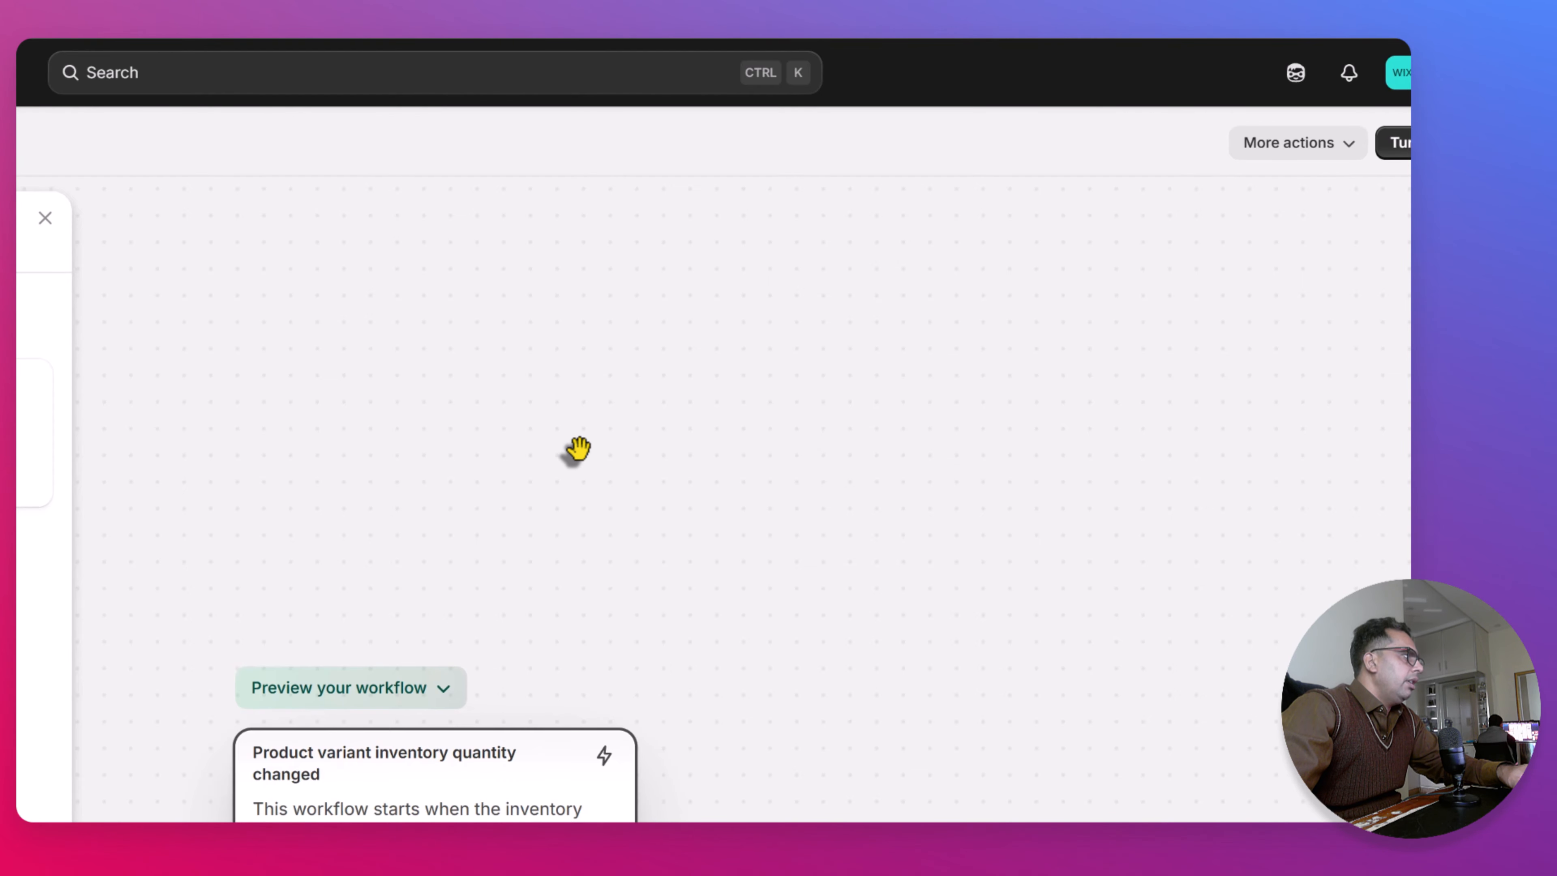
Add a condition after the trigger that checks the variable productVariant.inventoryQuantity
{"action": "left_click", "coordinate": [605, 514]}
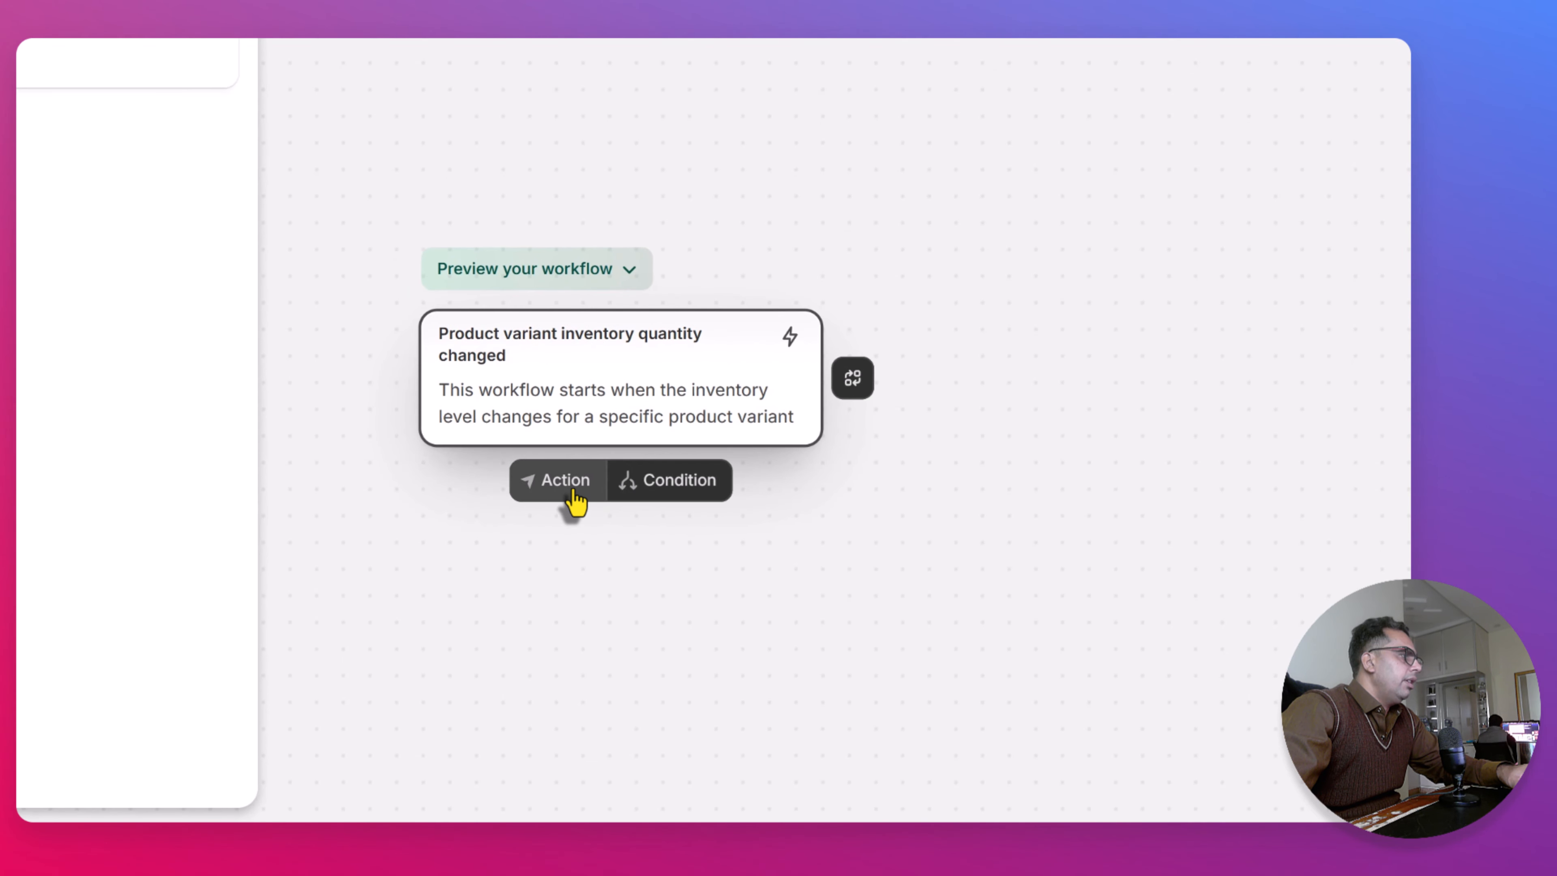
{"action": "left_click", "coordinate": [670, 503]}
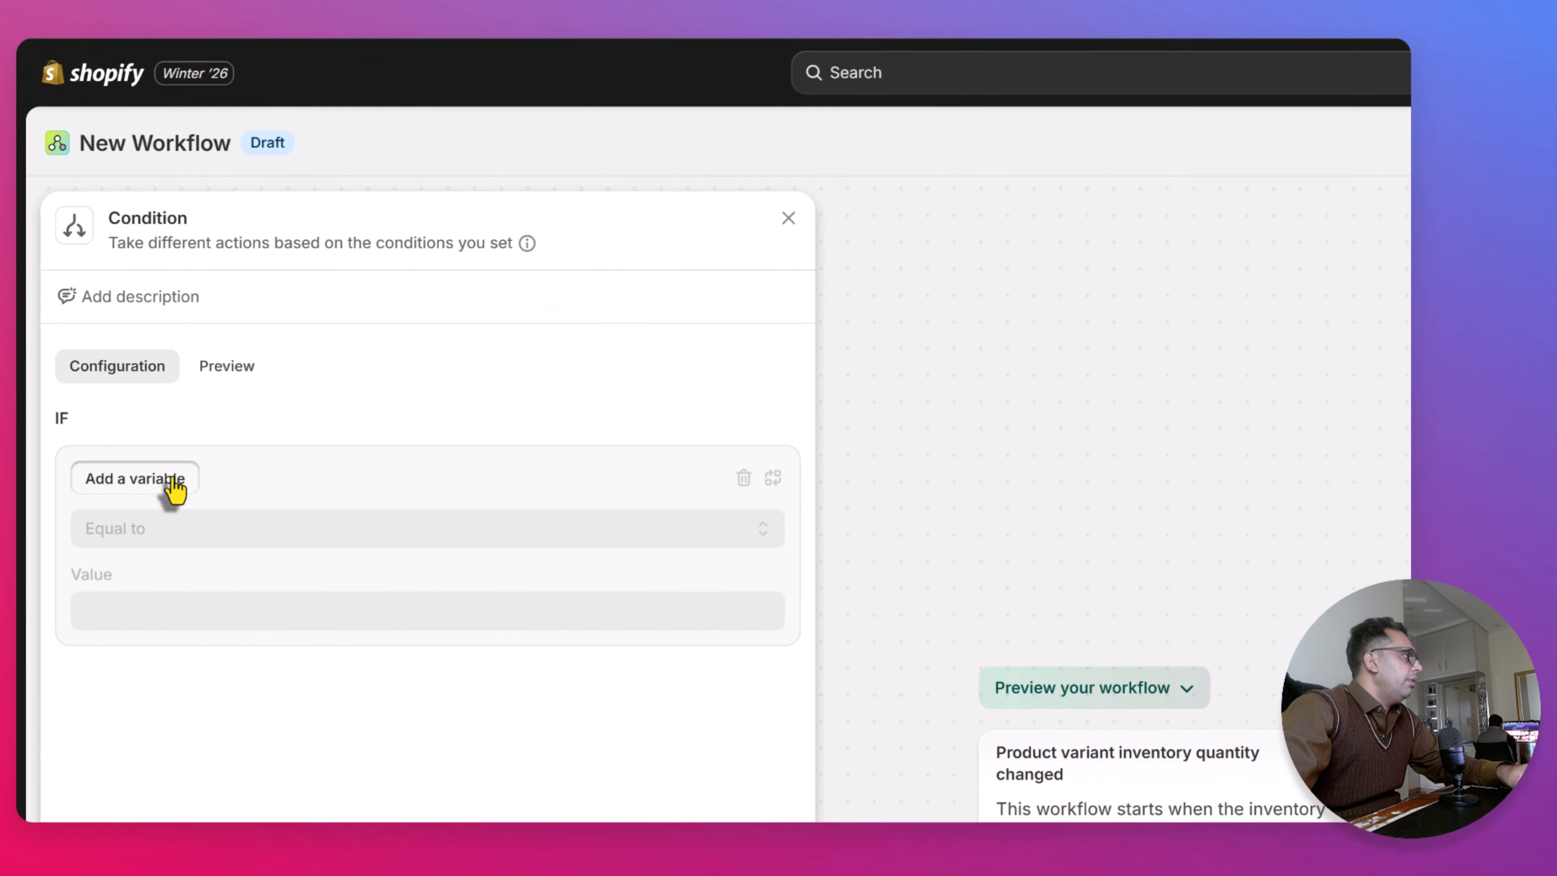
{"action": "left_click", "coordinate": [173, 481]}
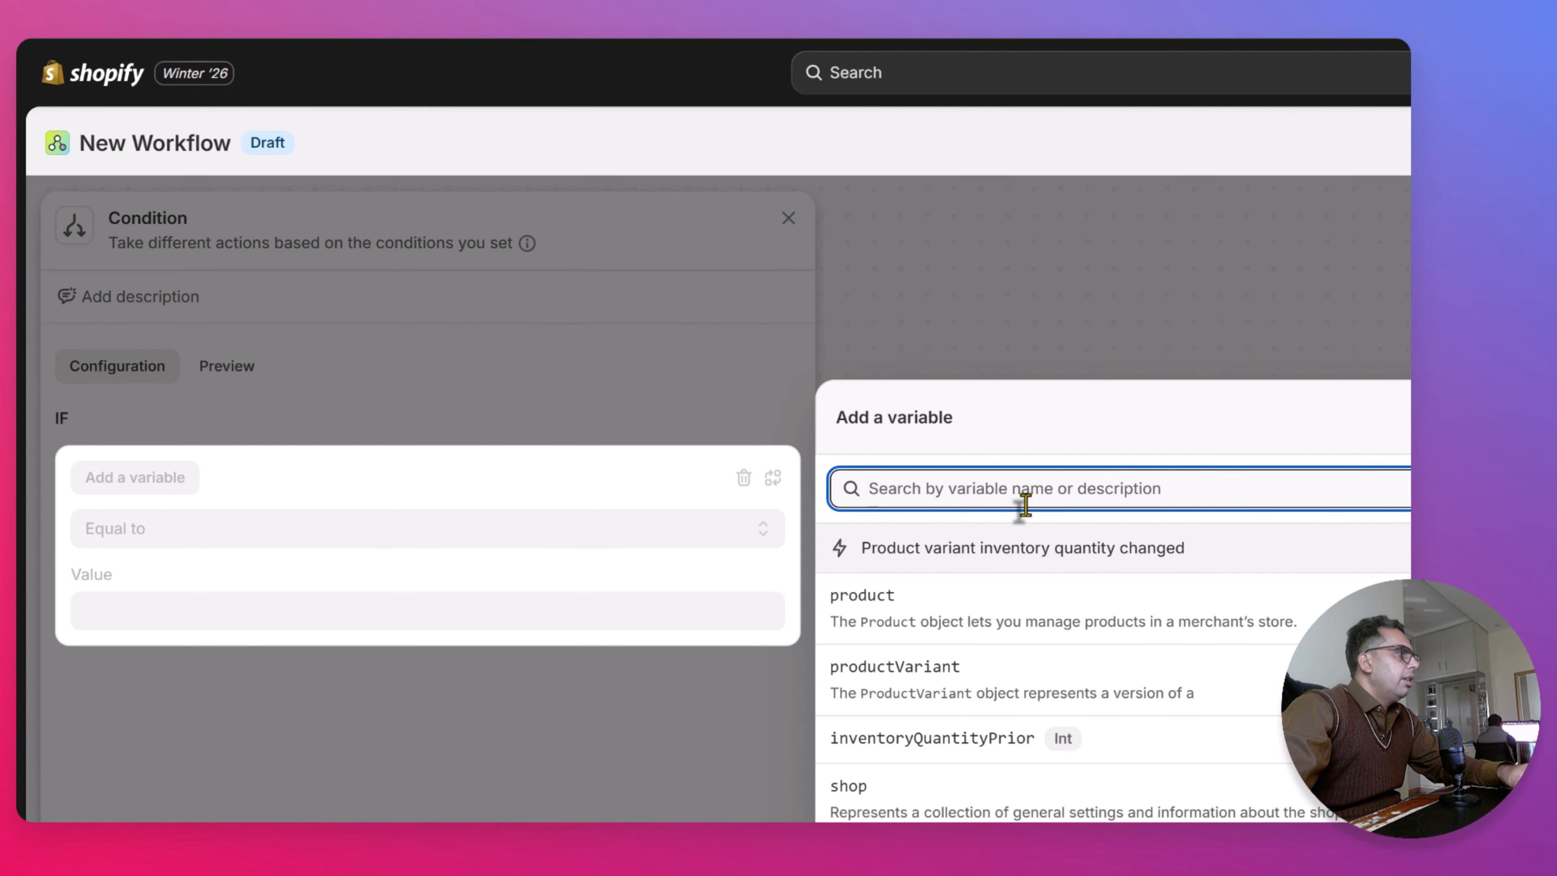
{"action": "left_click", "coordinate": [925, 686]}
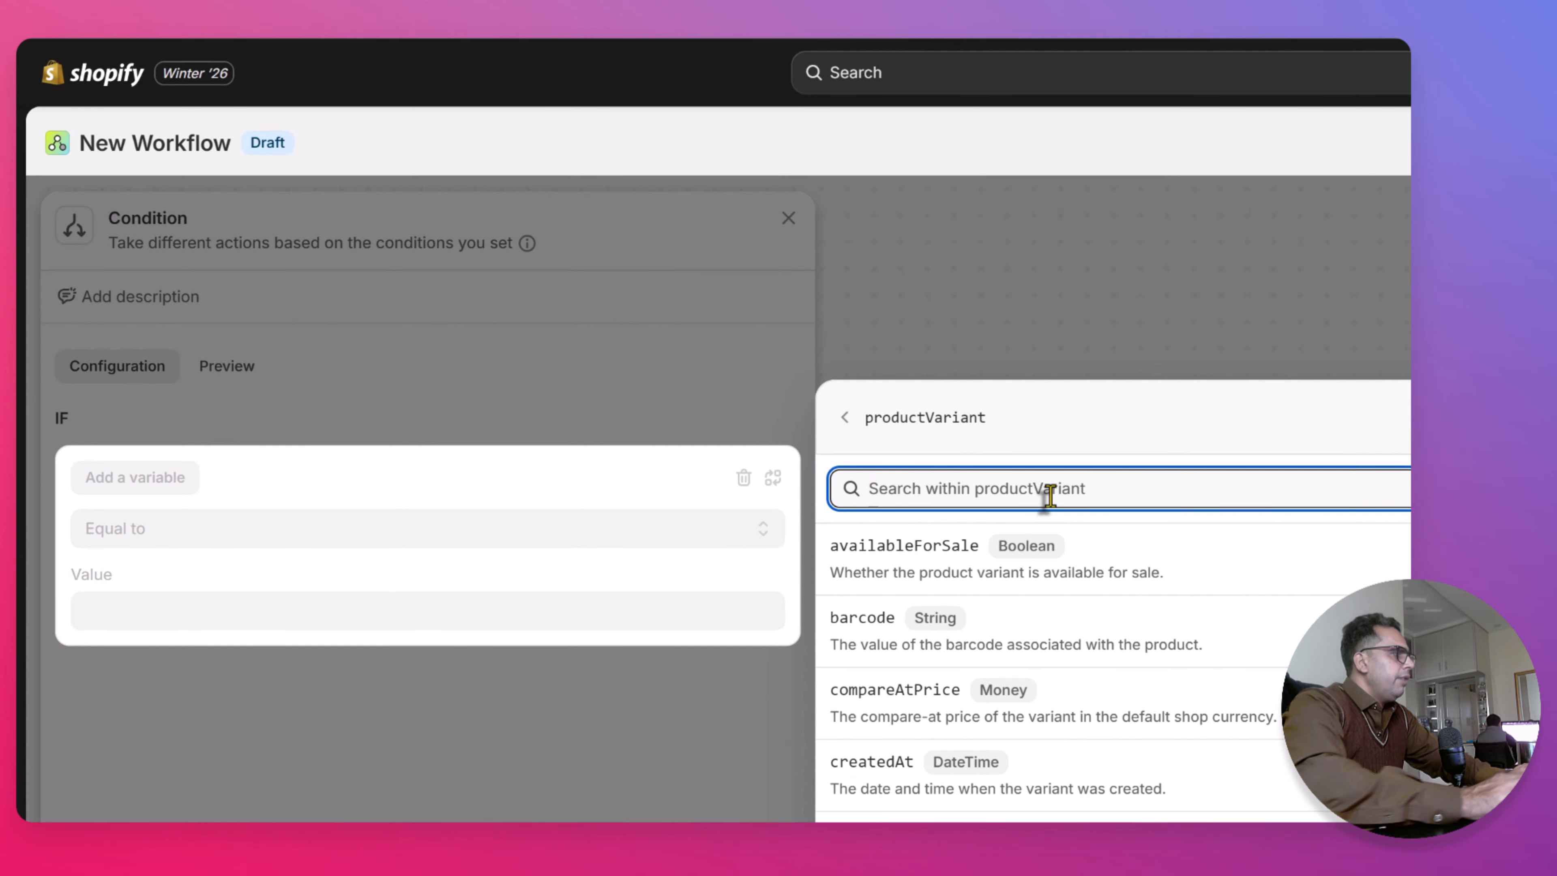
{"action": "type", "text": "inventory"}
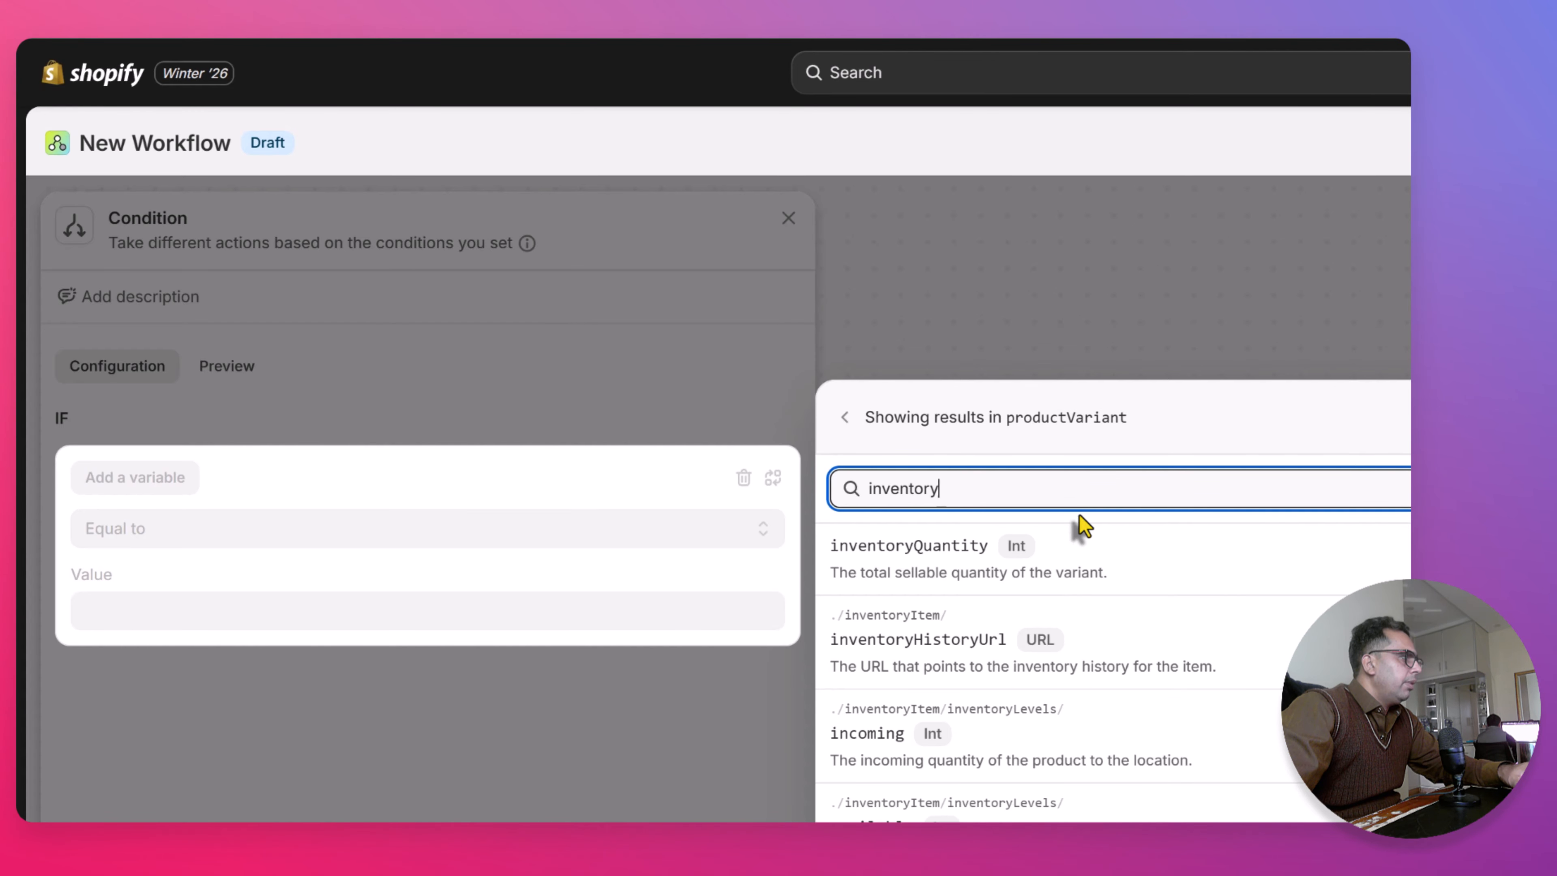
{"action": "left_click", "coordinate": [952, 589]}
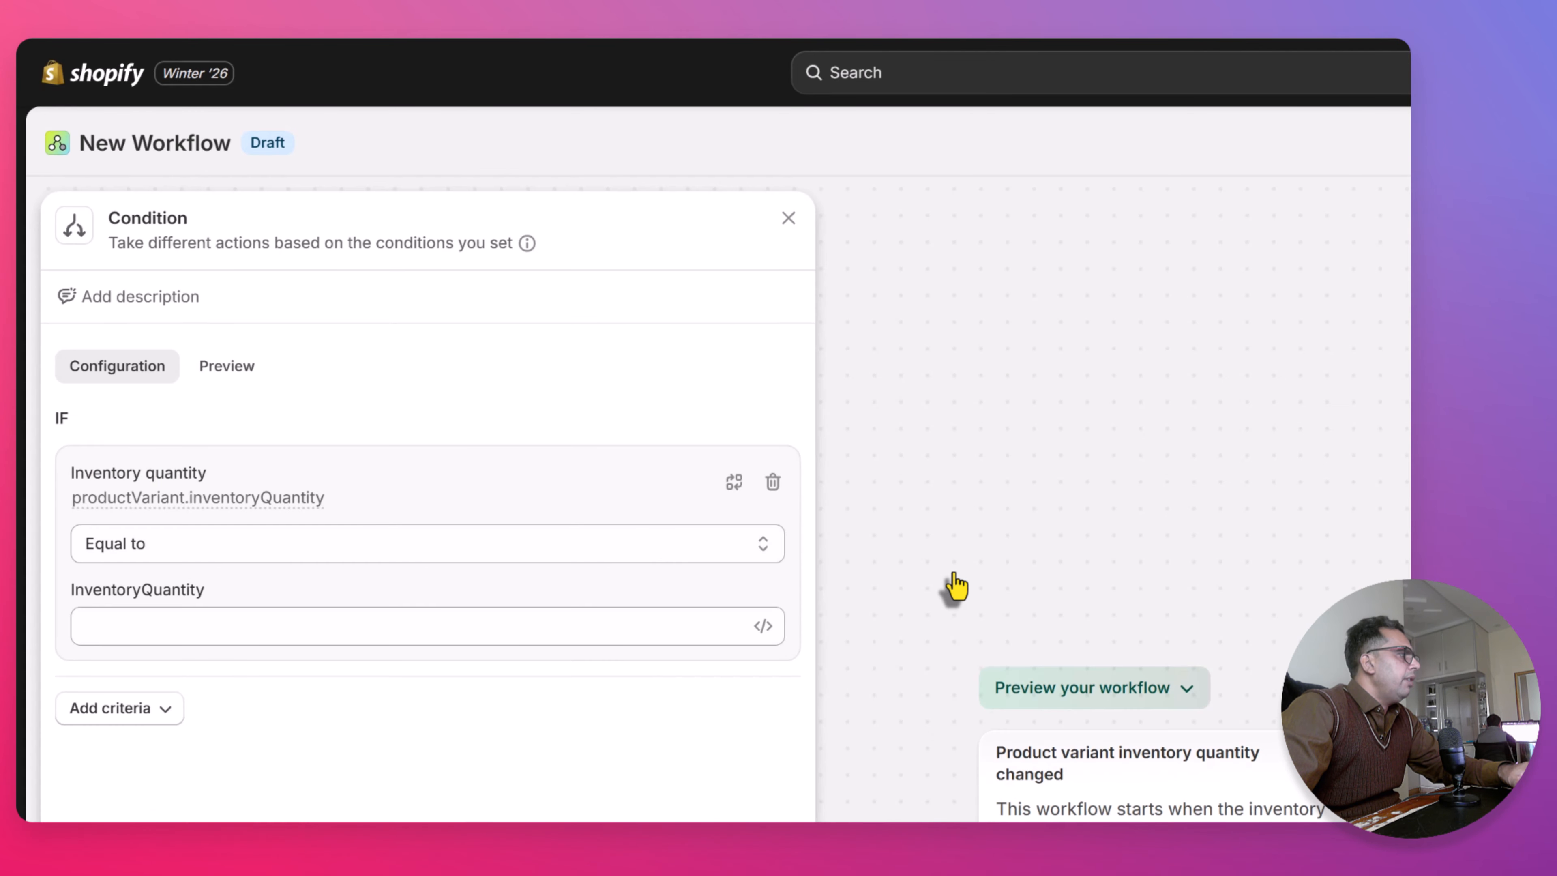
Set the condition's comparison to Less than or equal to, with an inventory quantity of 20
{"action": "left_click", "coordinate": [143, 544]}
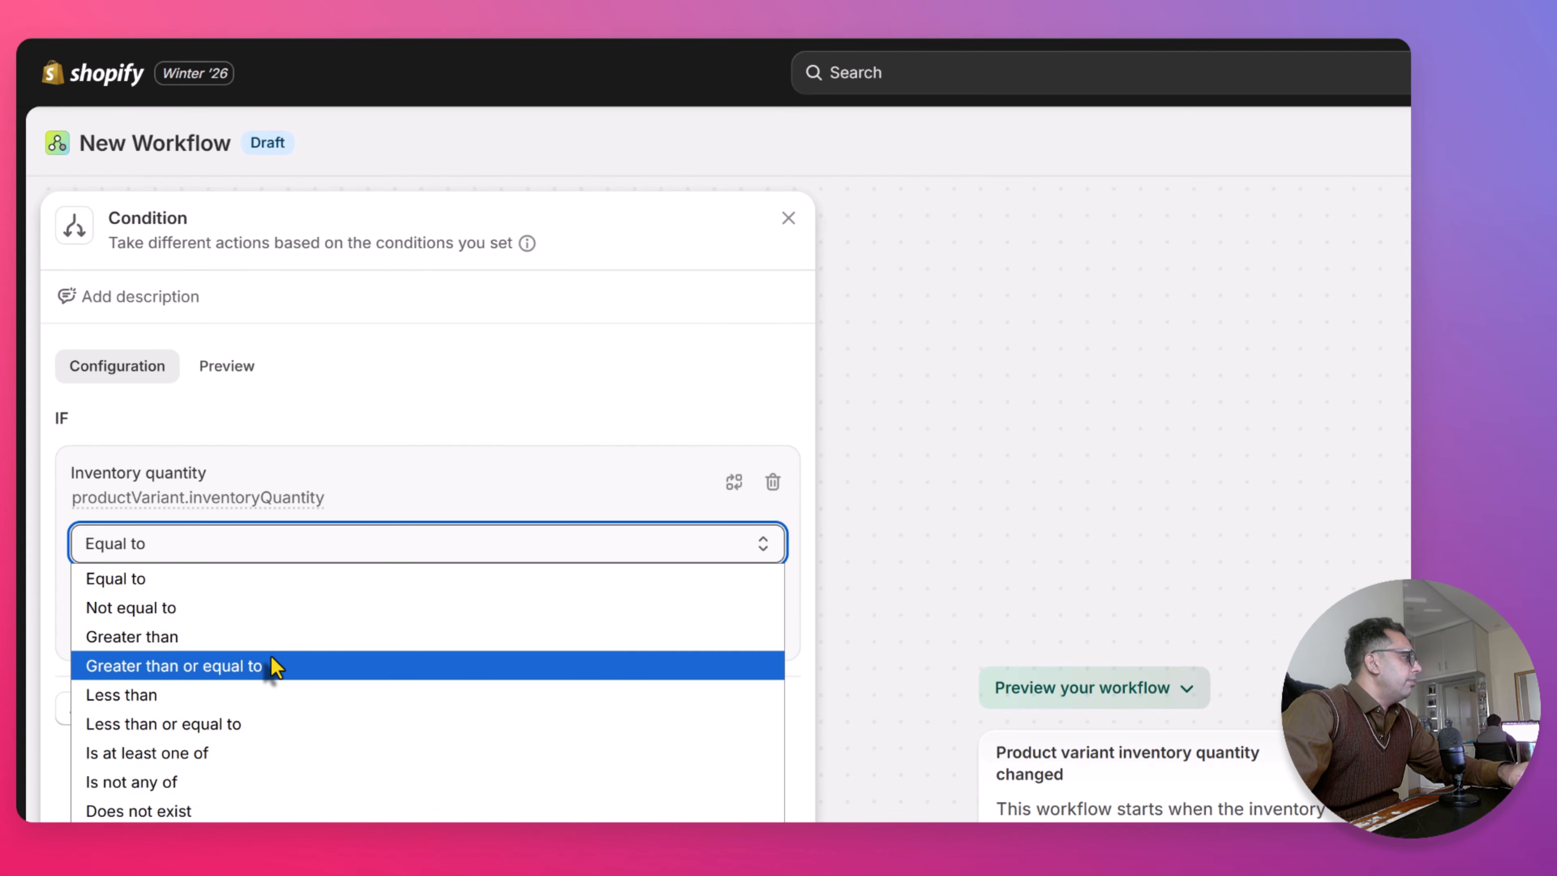
{"action": "left_click", "coordinate": [260, 723]}
{"action": "left_click", "coordinate": [248, 627]}
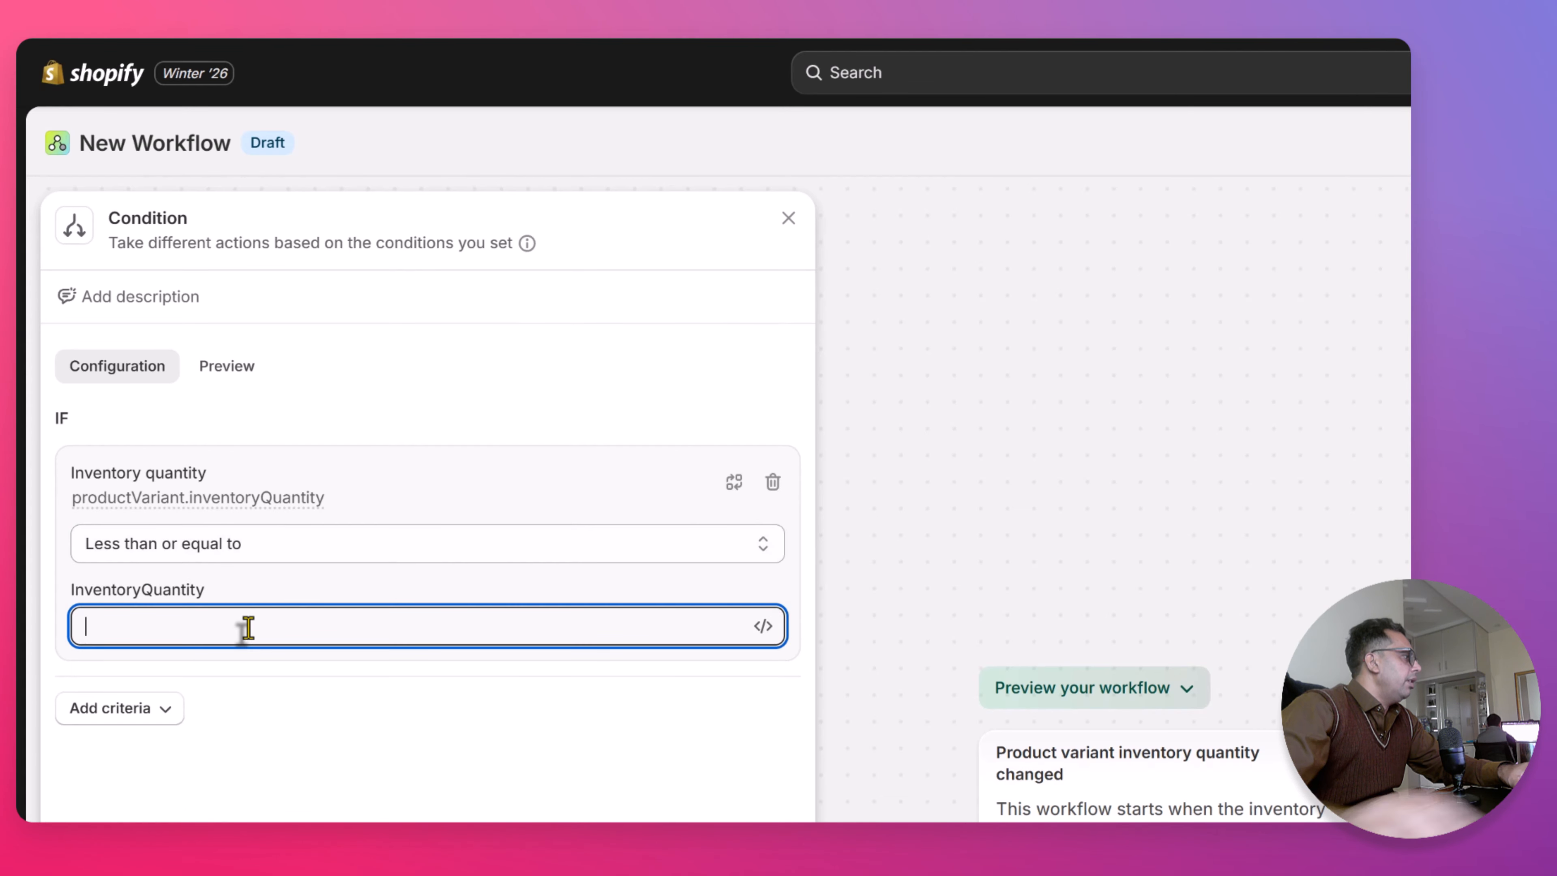
{"action": "type", "text": "20"}
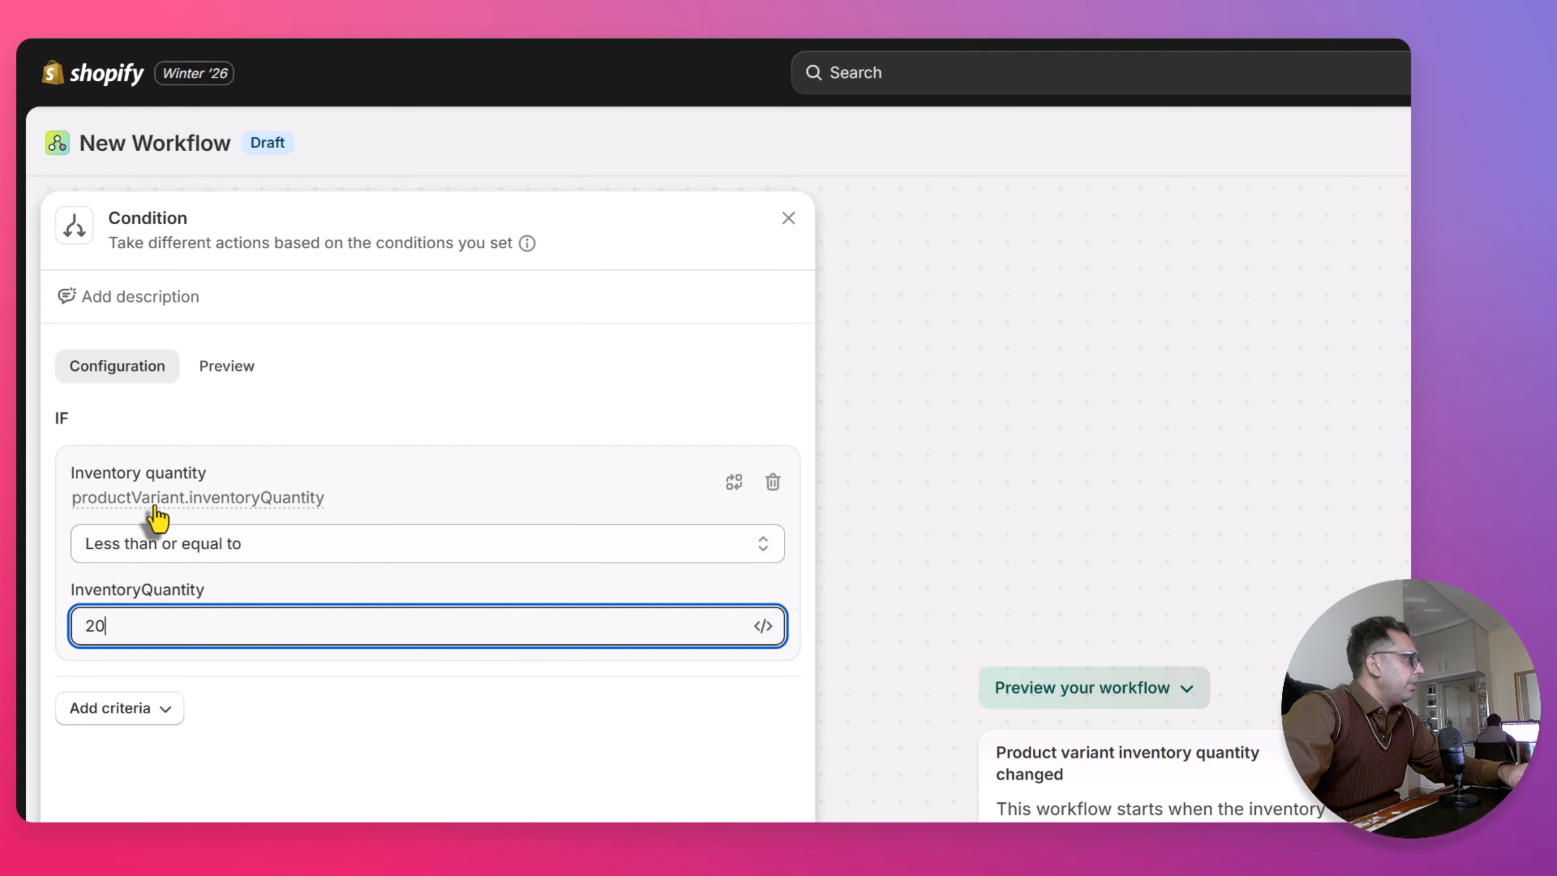
{"action": "left_click", "coordinate": [171, 506]}
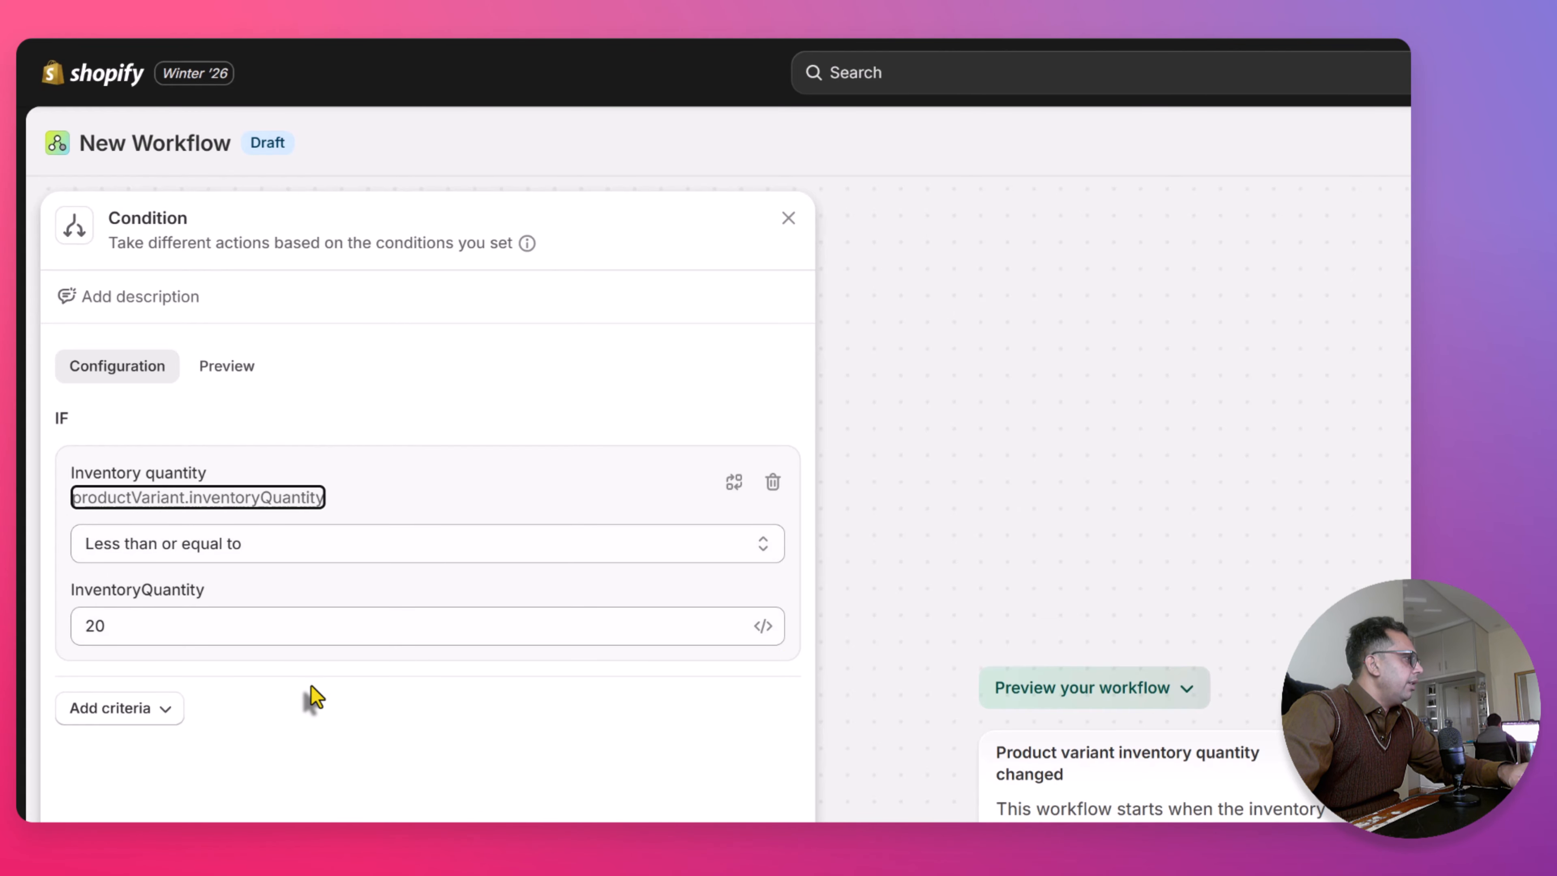
{"action": "left_click", "coordinate": [277, 784]}
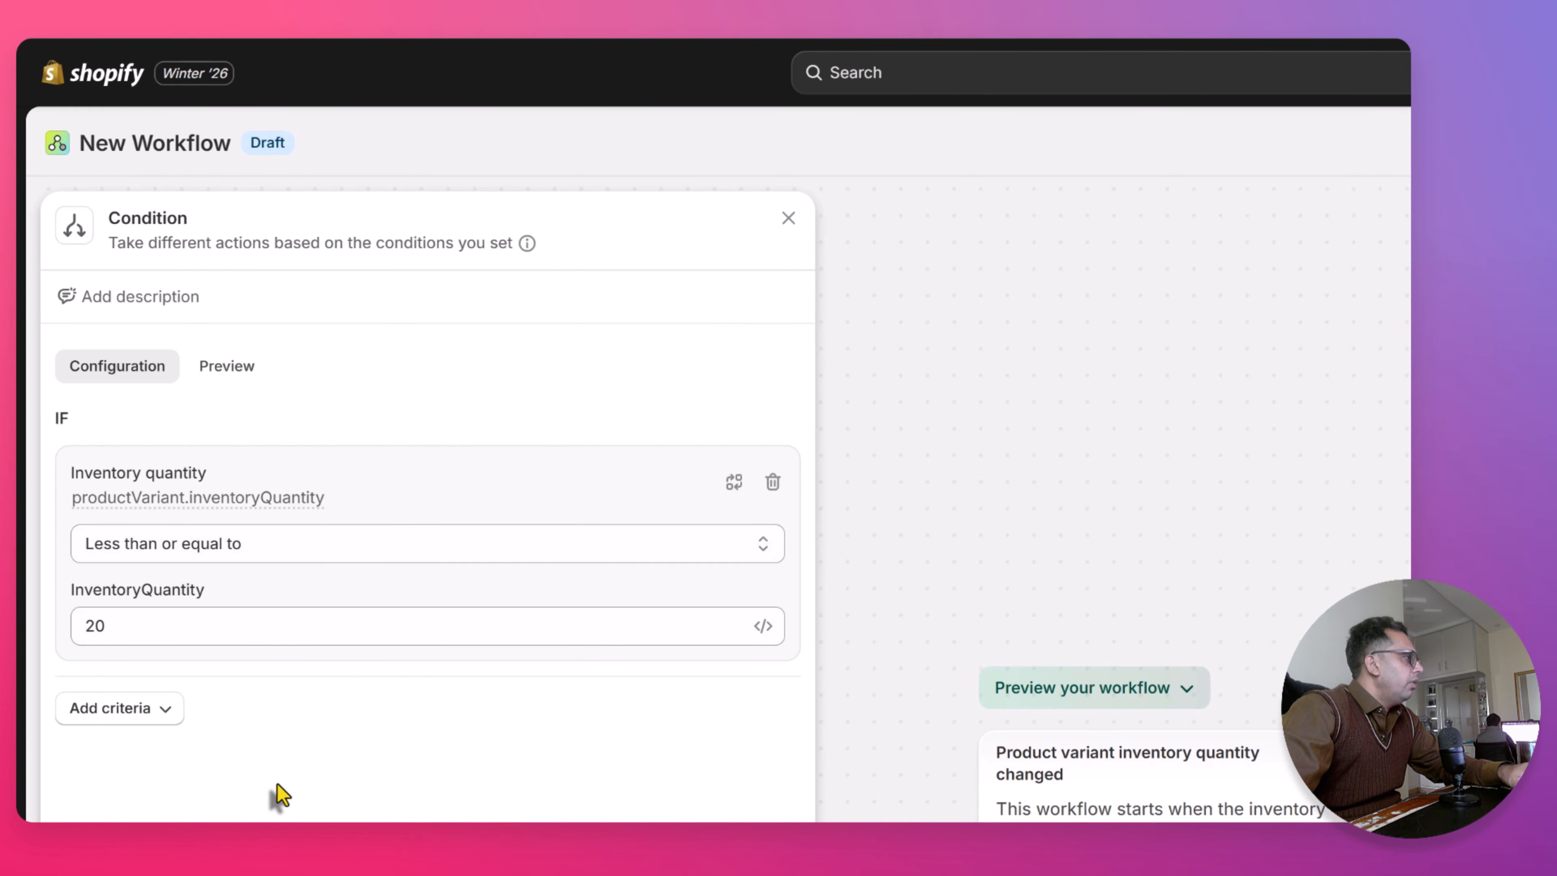
Add a Send internal email action to the condition's True branch
{"action": "mouse_move", "coordinate": [785, 669]}
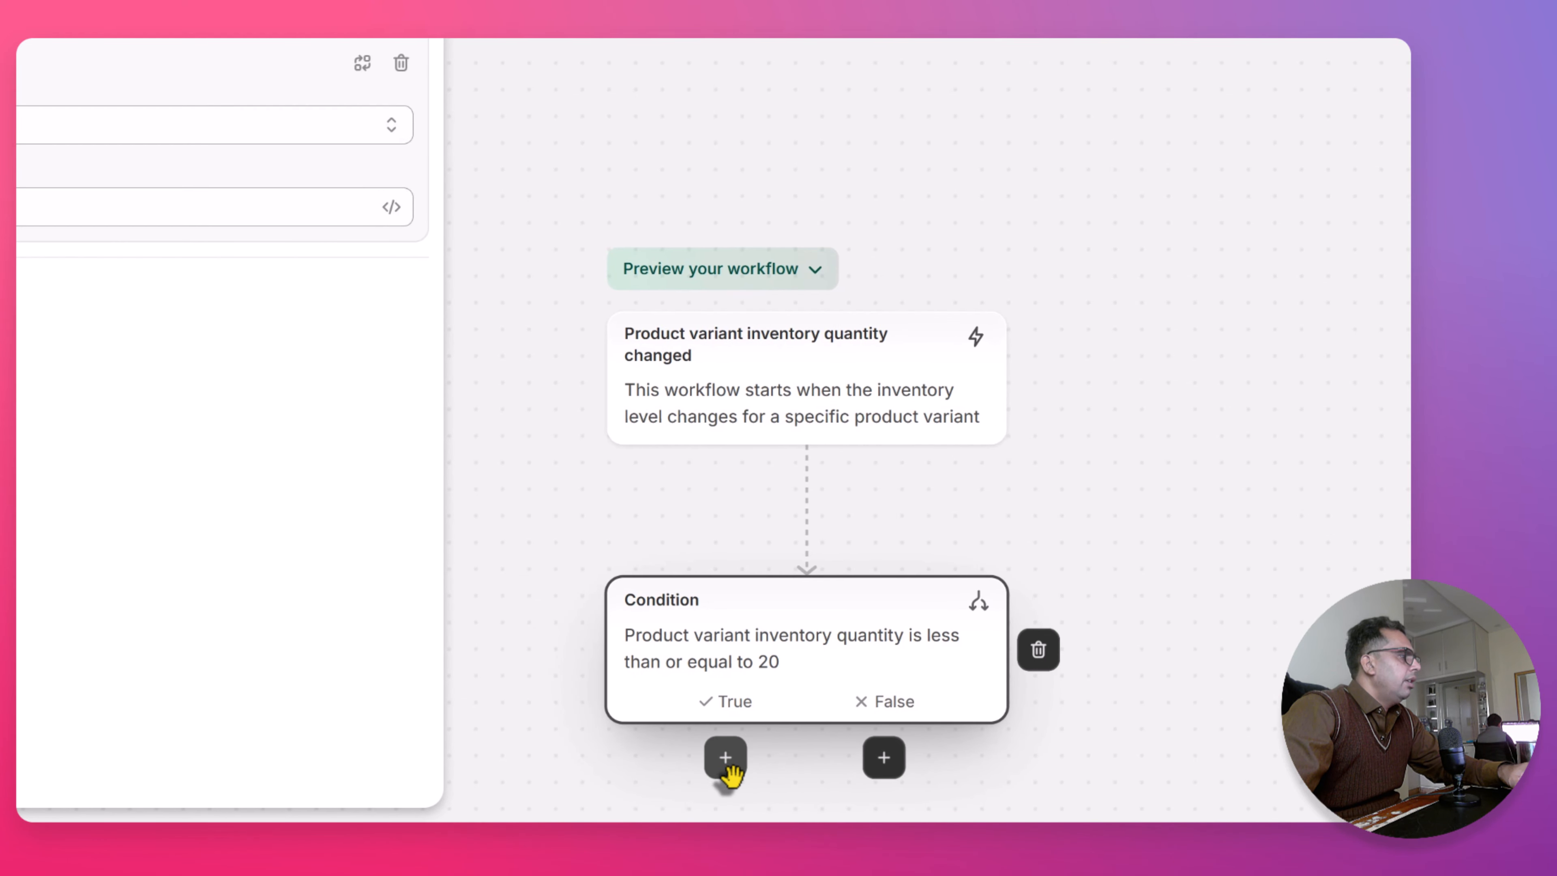
{"action": "scroll", "coordinate": [859, 521], "scroll_direction": "down", "scroll_amount": 1}
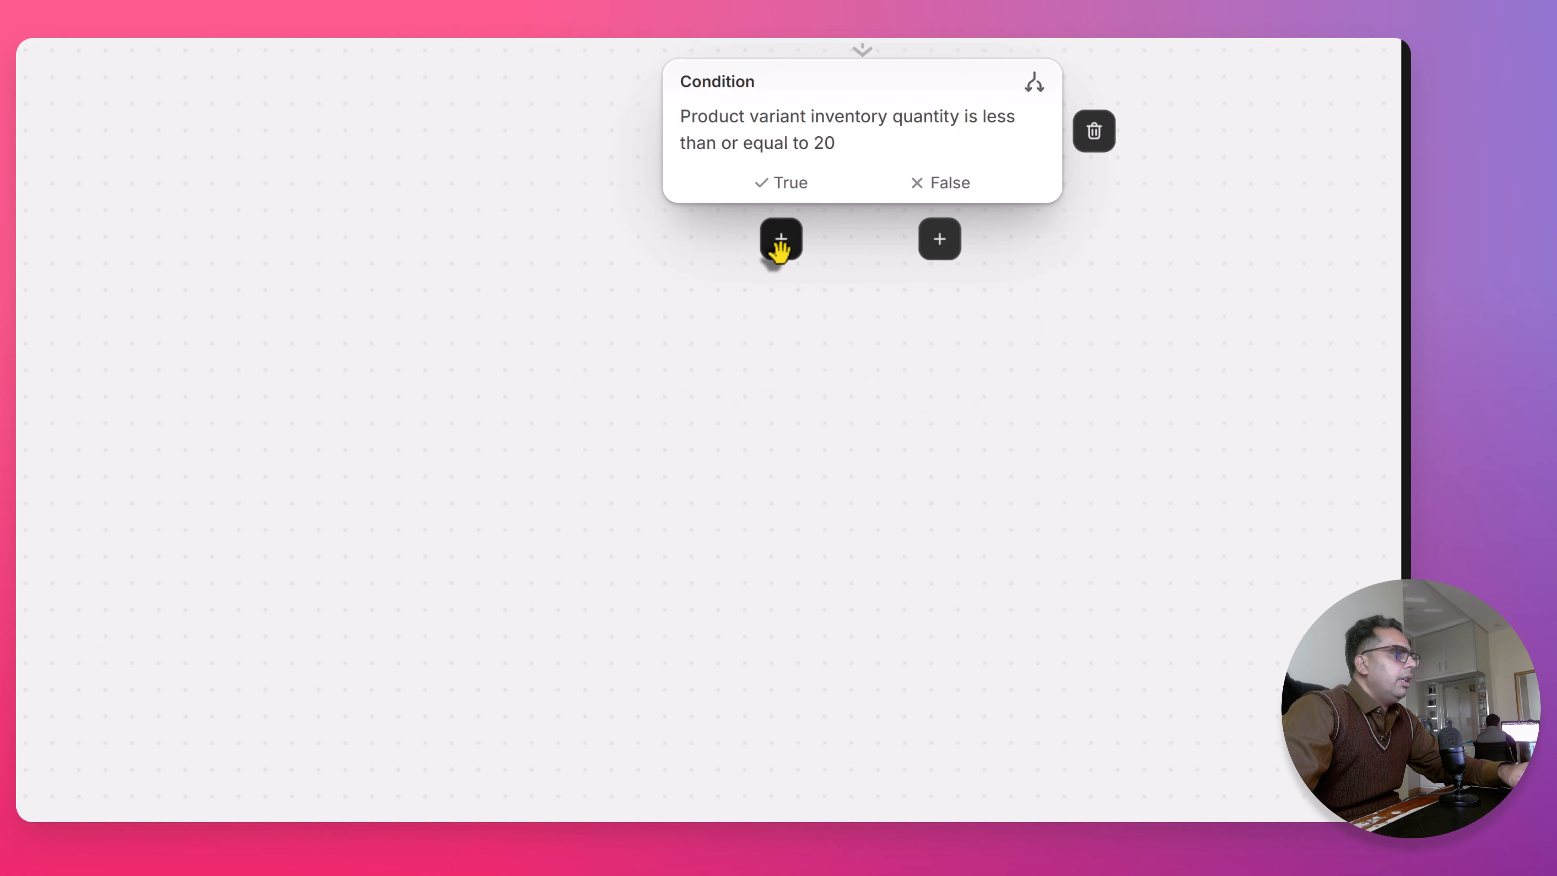
{"action": "left_click", "coordinate": [781, 242]}
{"action": "left_click", "coordinate": [706, 238]}
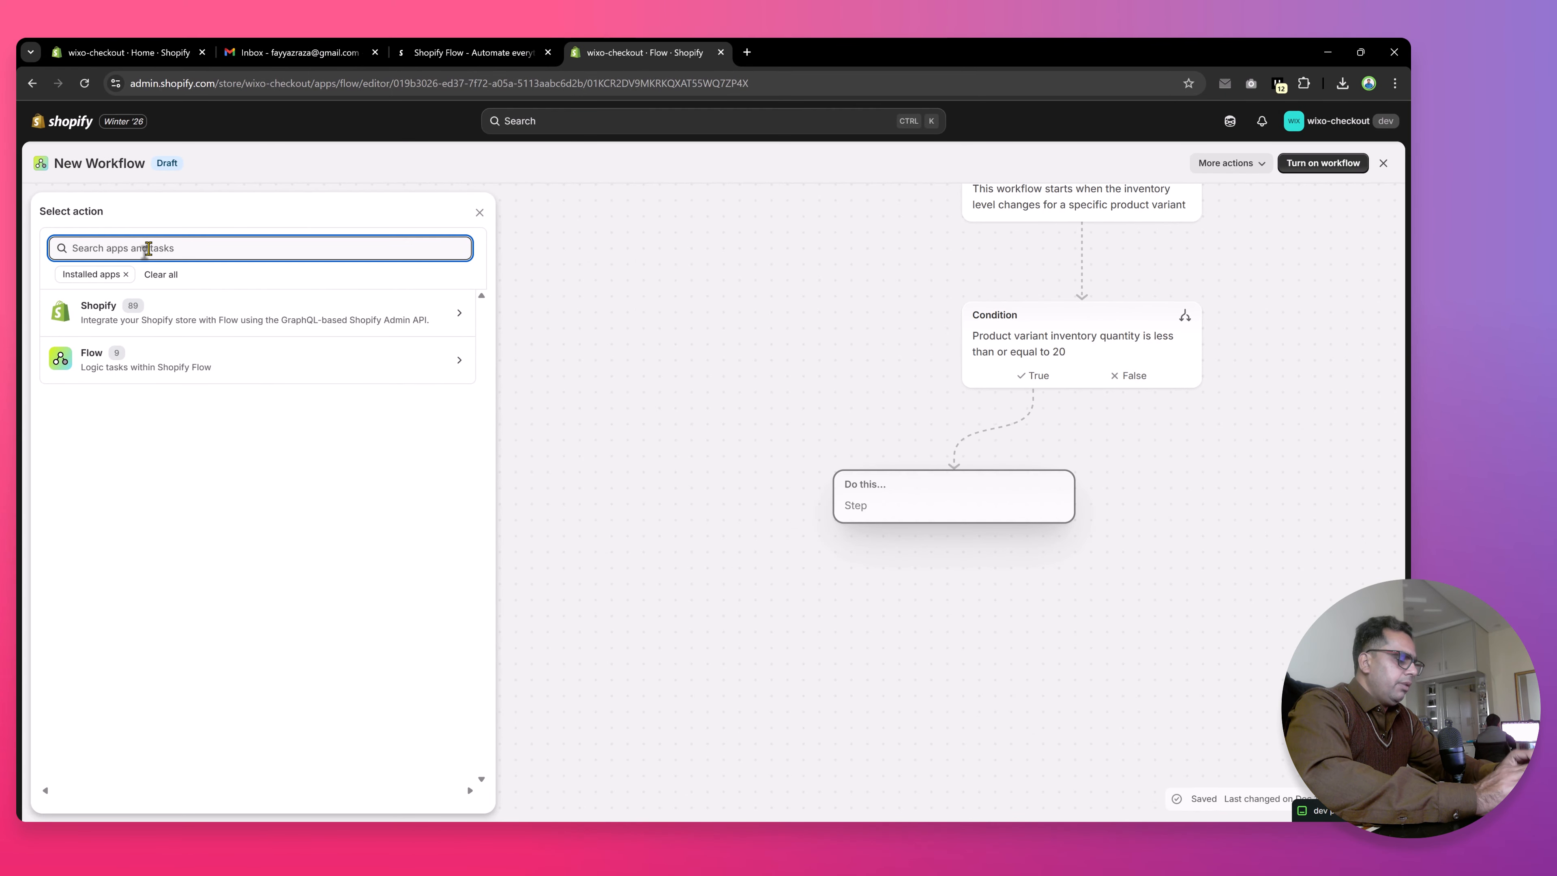
{"action": "type", "text": "send"}
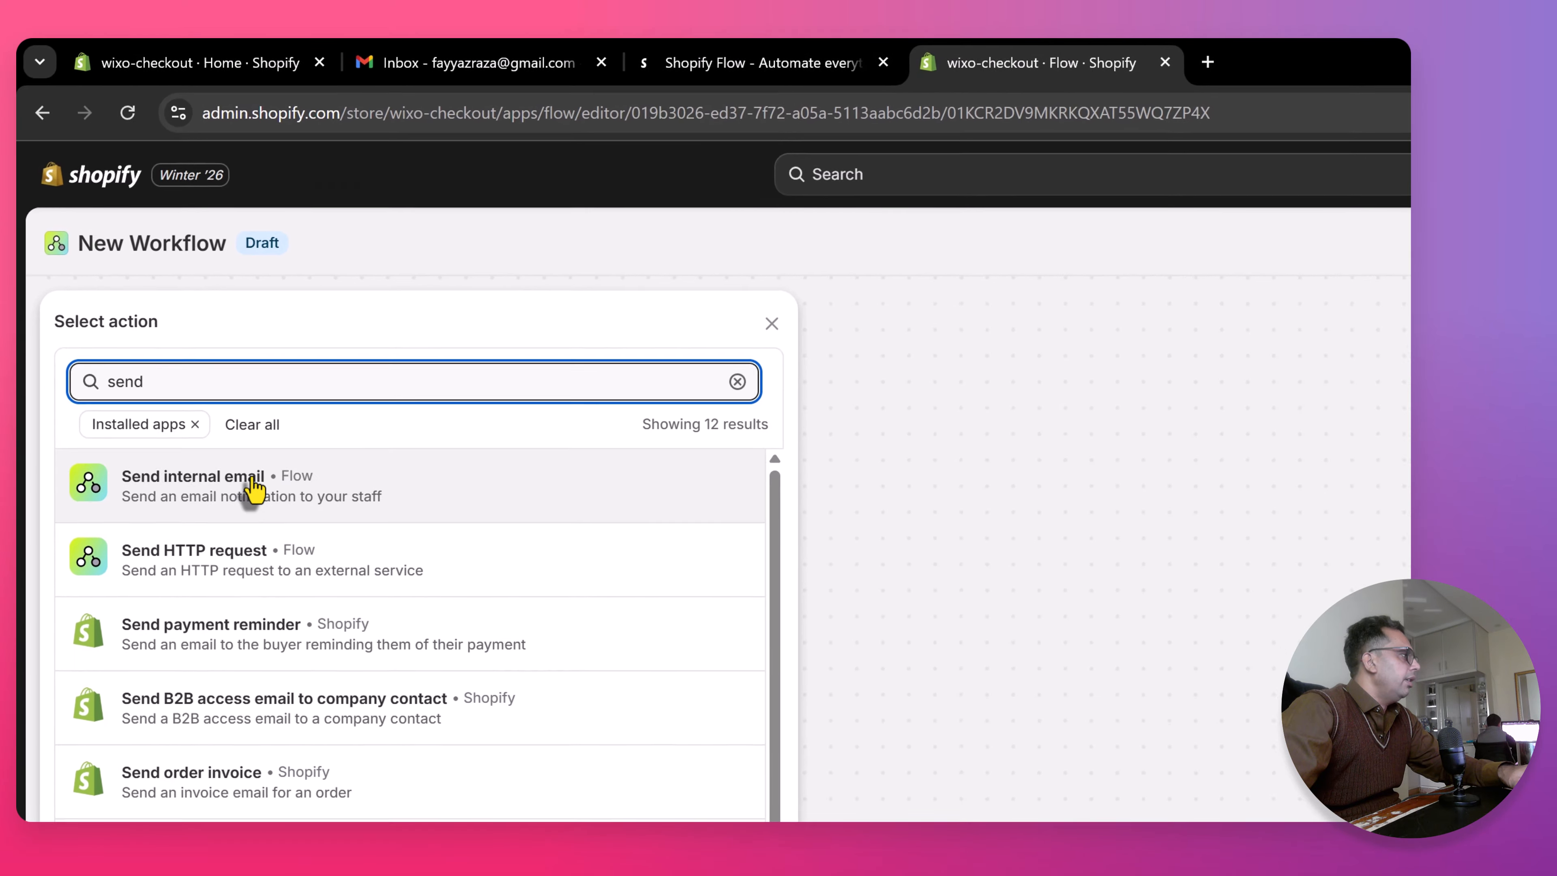
{"action": "left_click", "coordinate": [175, 349]}
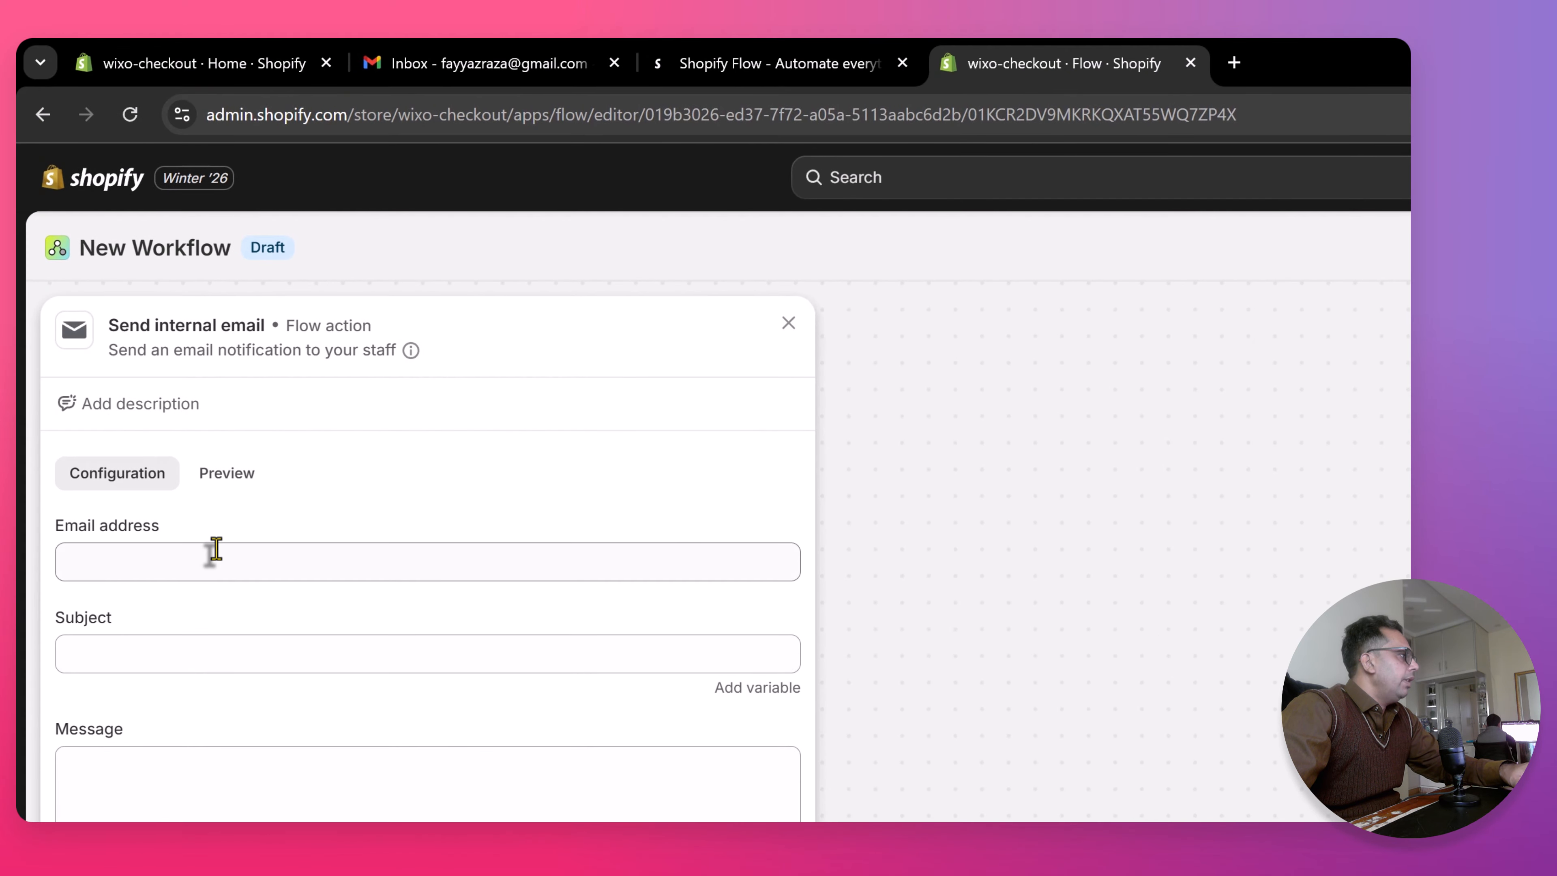
Fill in the recipient's email address and set the subject to "{{productVariant.displayName}} is low in stock"
{"action": "left_click", "coordinate": [216, 549]}
{"action": "left_click", "coordinate": [237, 616]}
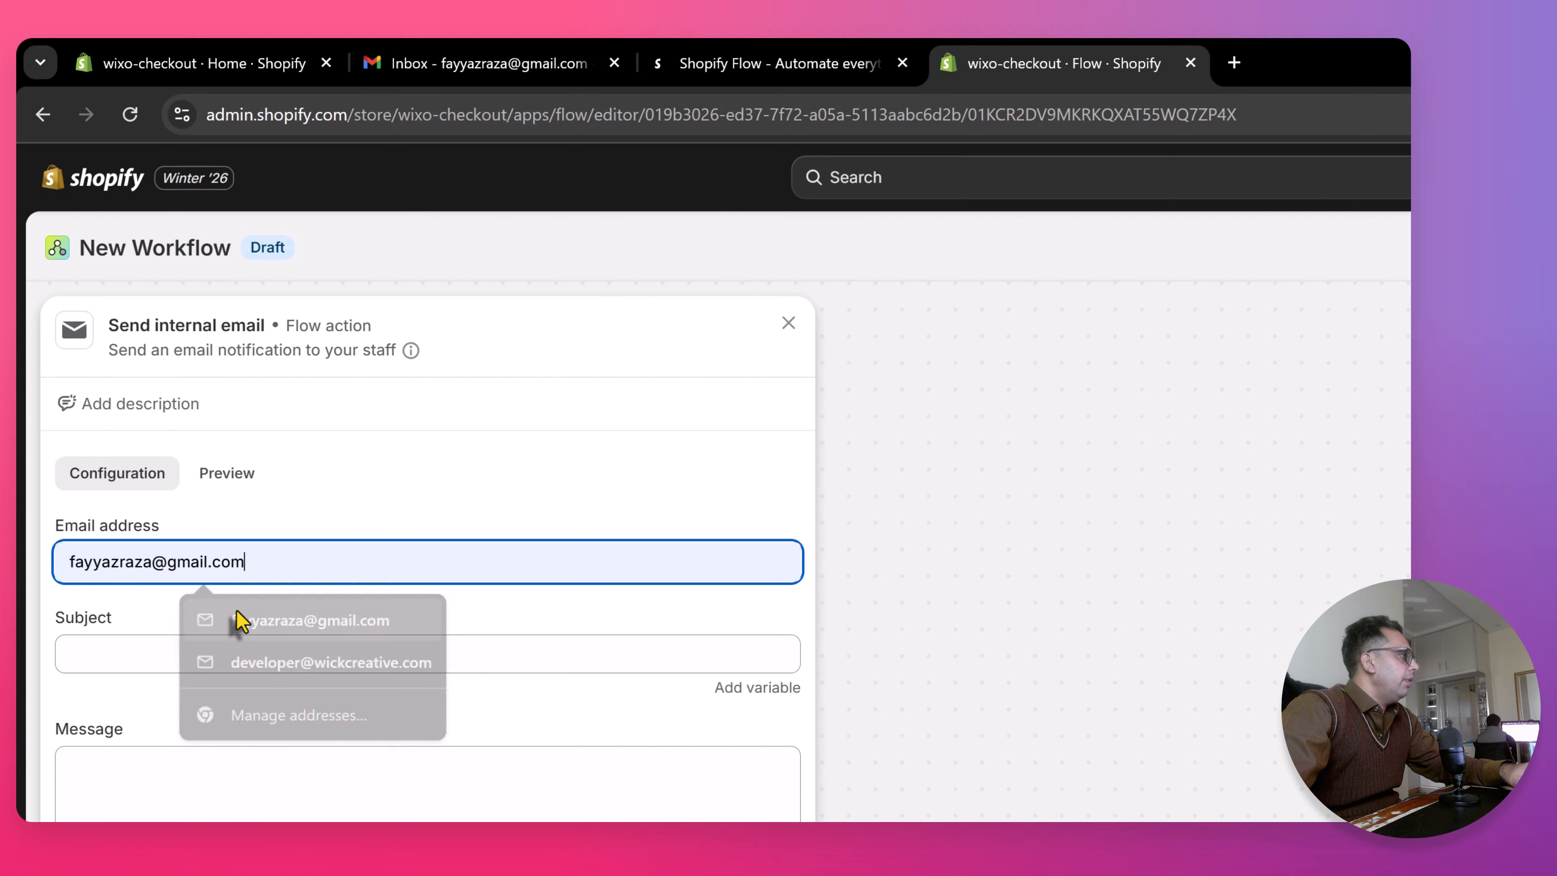
{"action": "left_click", "coordinate": [217, 655]}
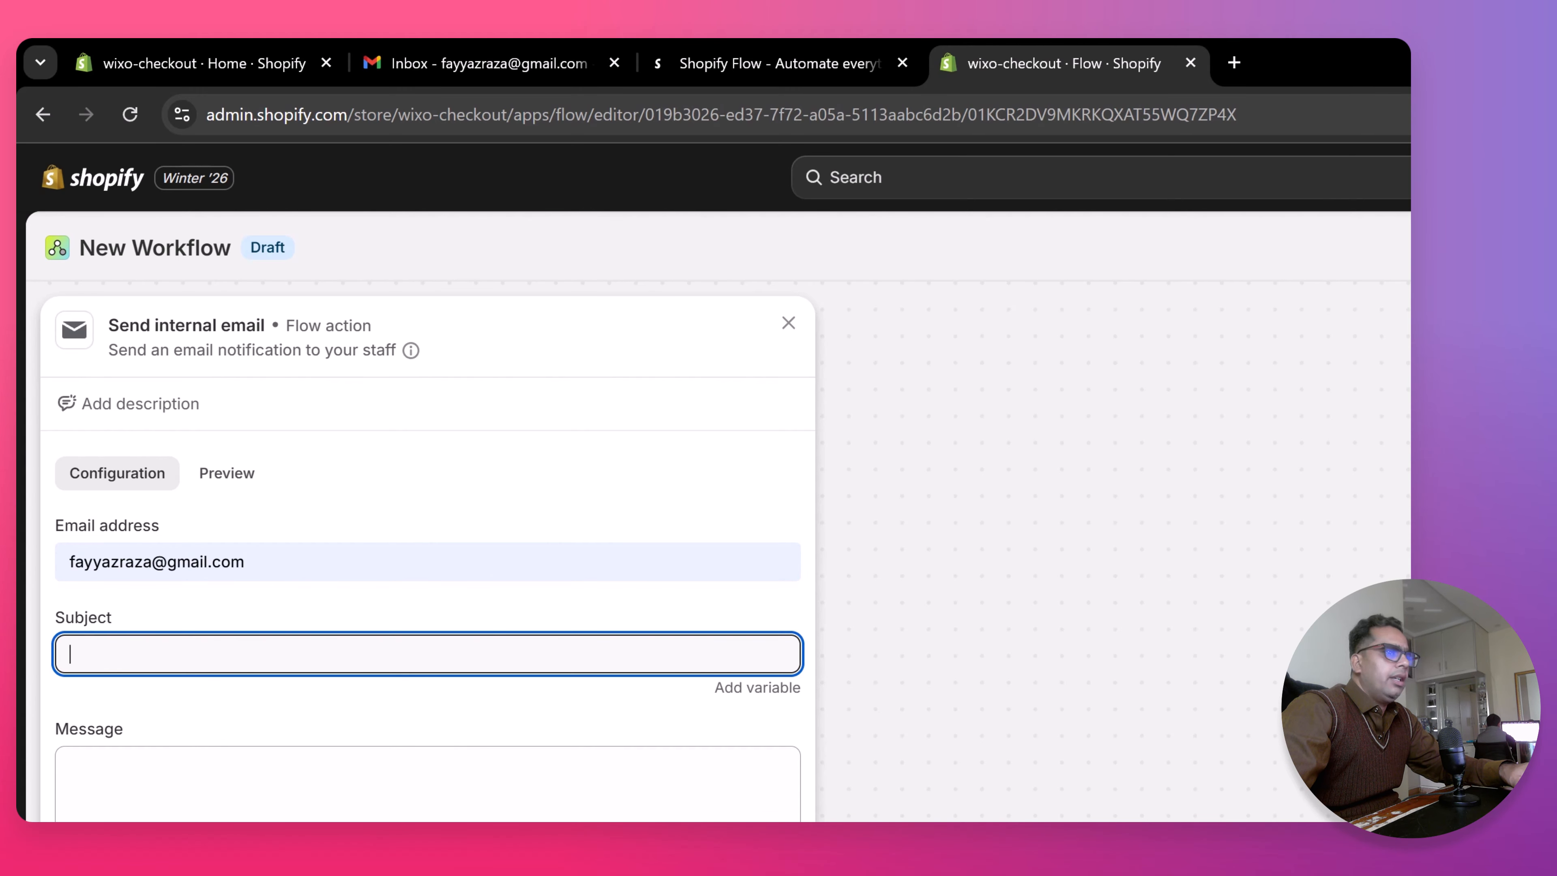
{"action": "key", "text": "alt+Tab"}
{"action": "left_click", "coordinate": [442, 657]}
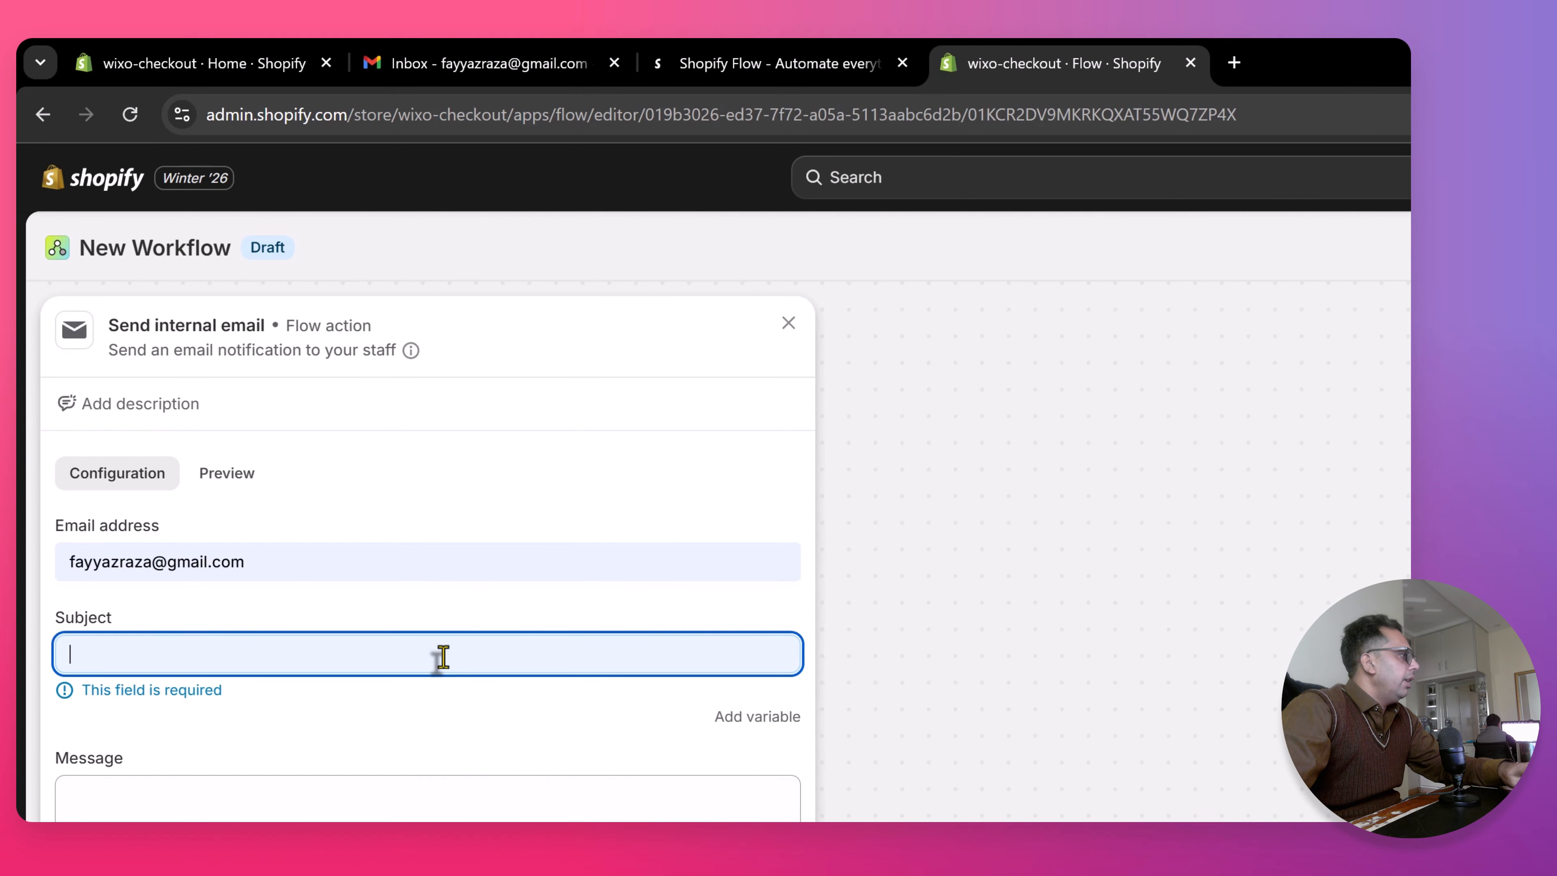
{"action": "type", "text": "{{productVariant.displayName}} is low in stock"}
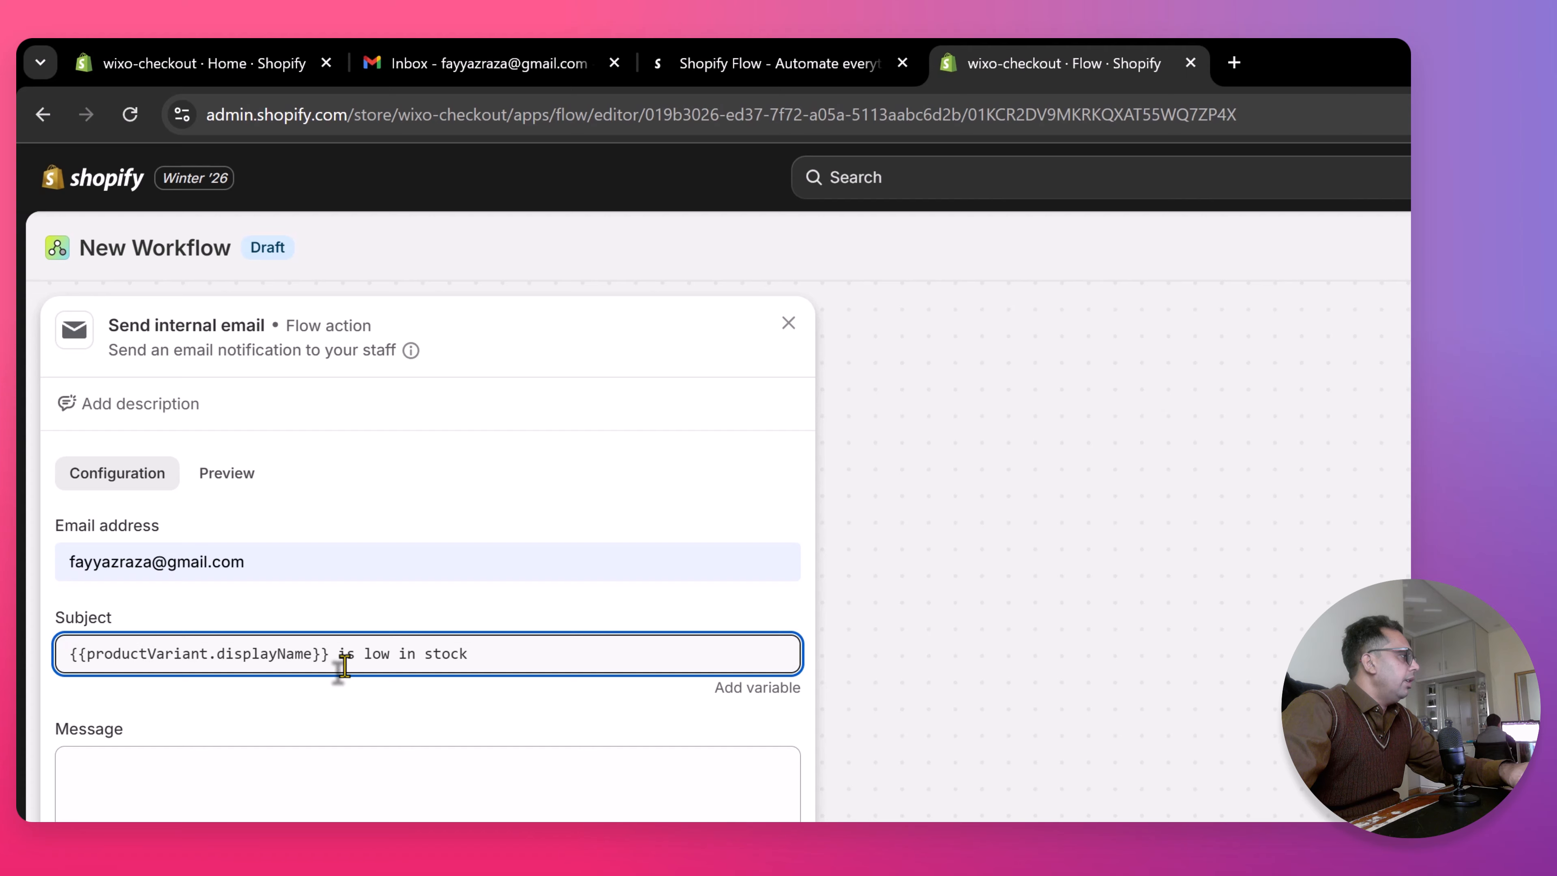
{"action": "left_click_drag", "start_coordinate": [339, 655], "coordinate": [603, 661]}
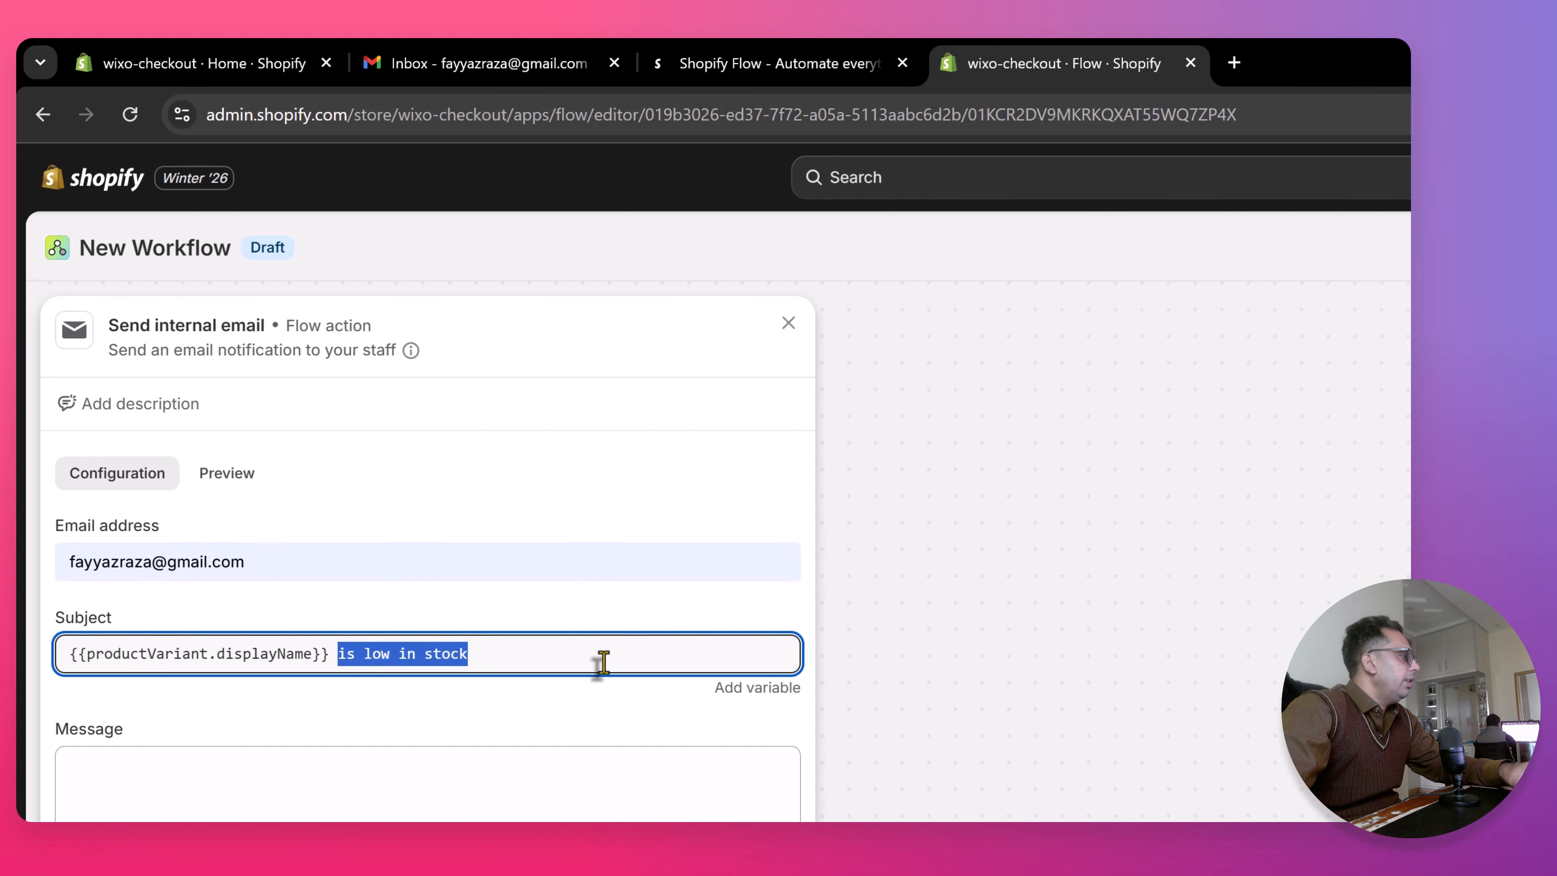
{"action": "left_click", "coordinate": [101, 654]}
{"action": "double_click", "coordinate": [263, 655]}
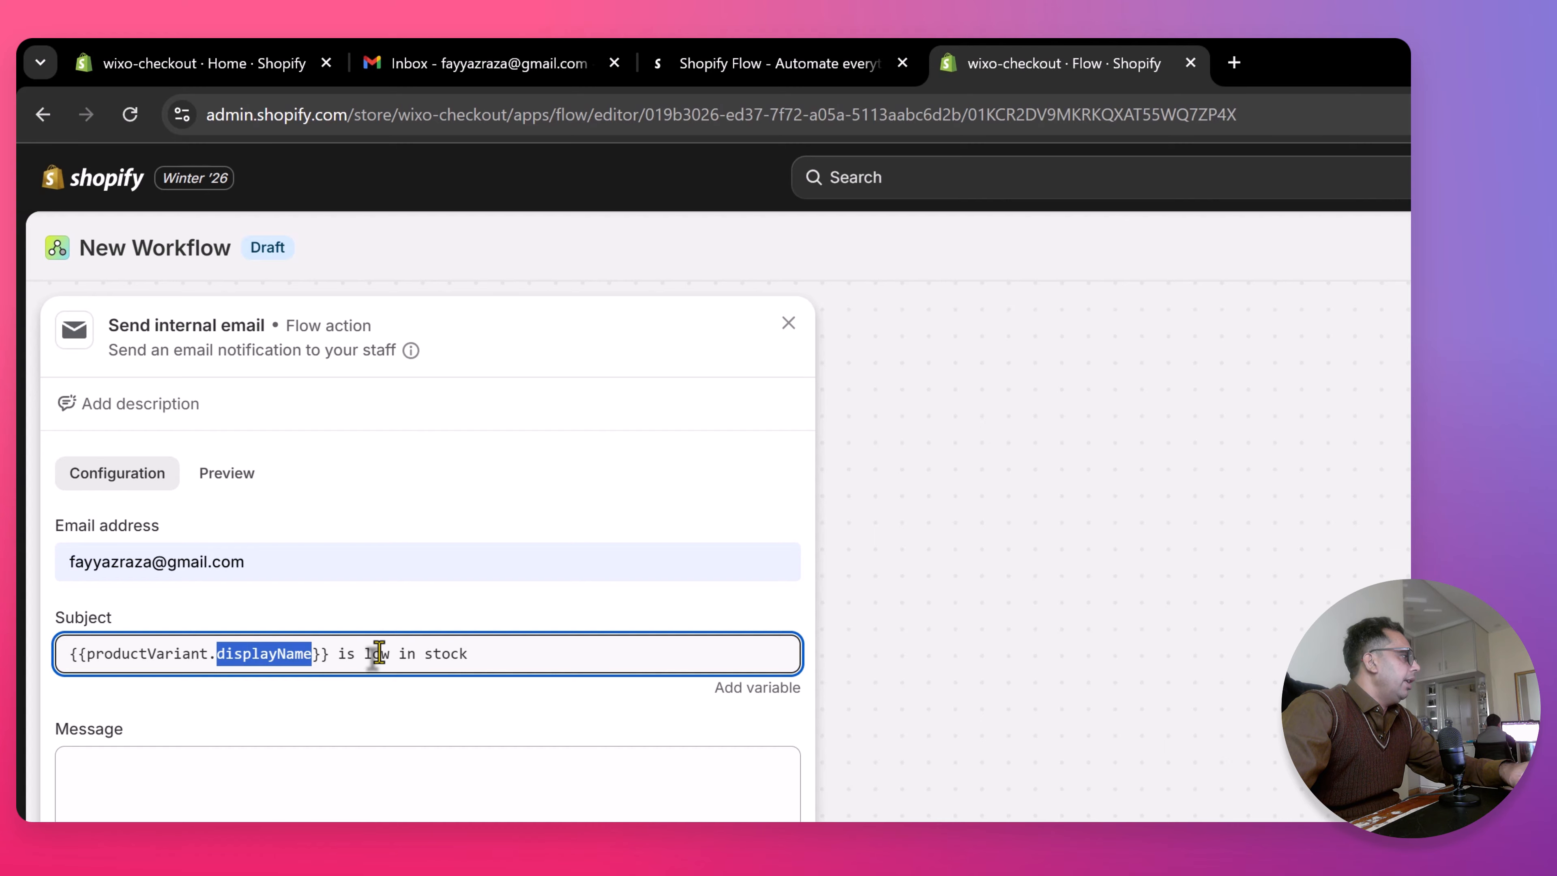
Write the message saying {{productVariant.displayName}} is running low on inventory with {{product.totalInventory}} left in stock, suggesting merchandising or a reorder, plus the product's admin link
{"action": "left_click", "coordinate": [486, 785]}
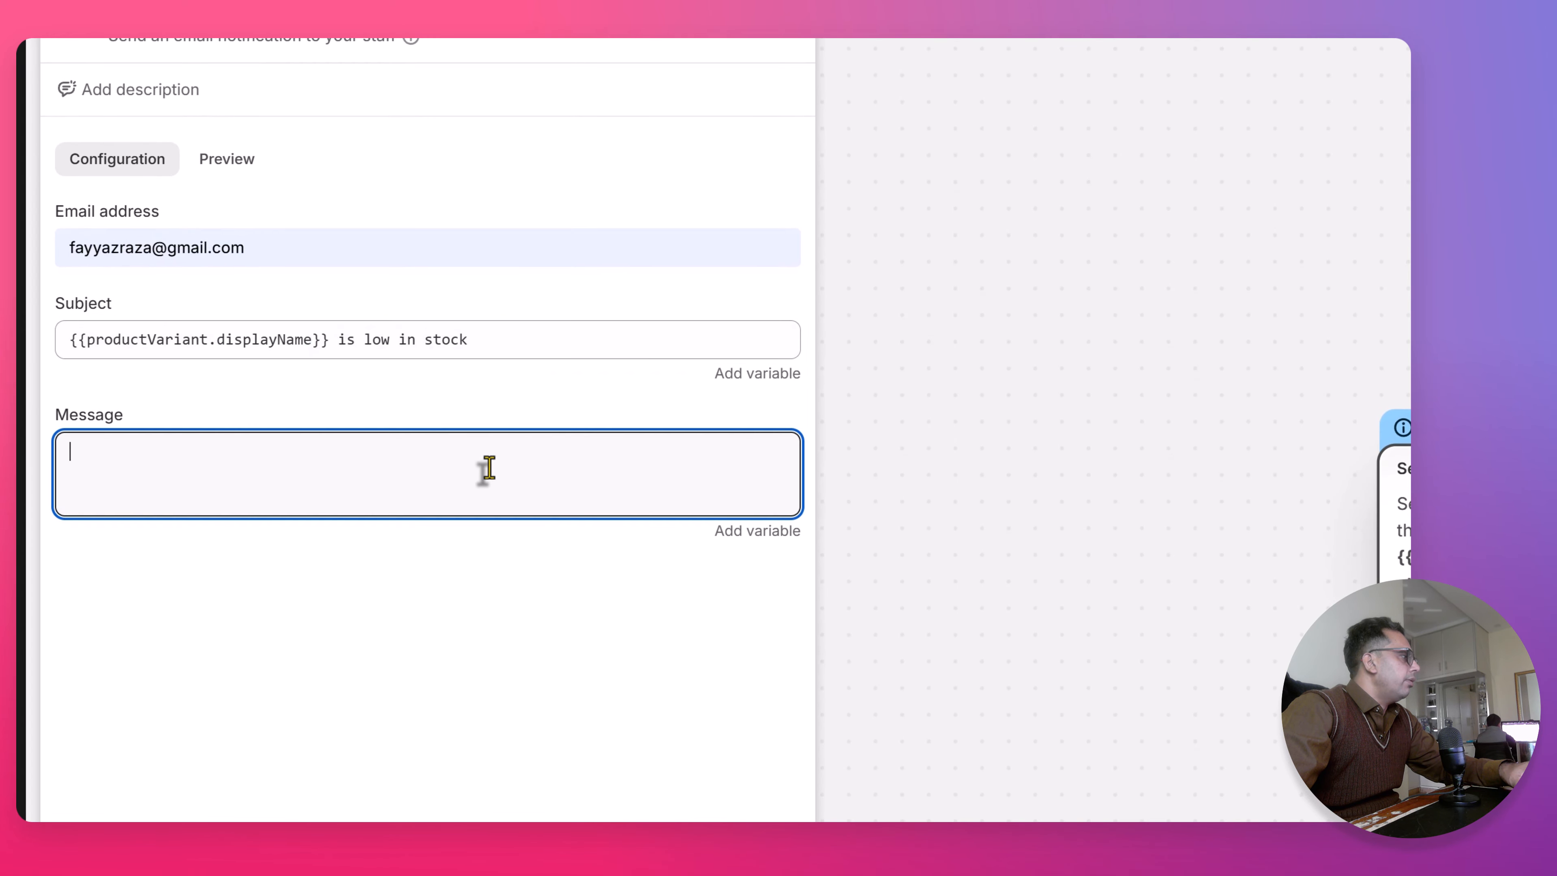
{"action": "left_click", "coordinate": [382, 477]}
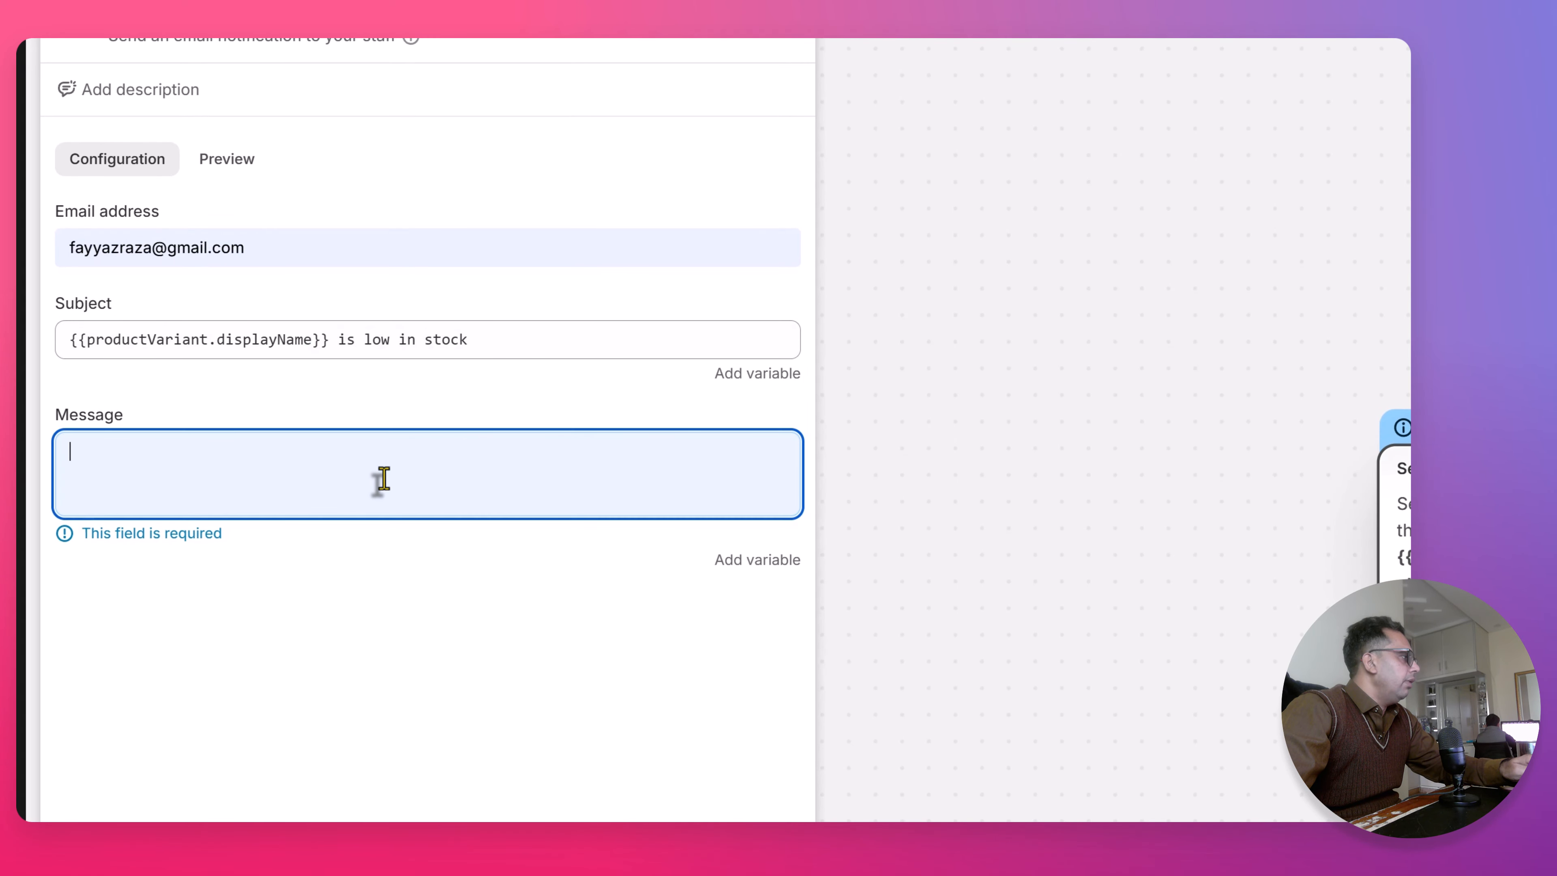
{"action": "type", "text": "{{productVariant.displayName}} is running low on inventory! We have {{product.totalInventory}} left in stock.  Consider merchandising the product on our online store, or initiate a reorder of the product.  View product: https://{{shop.myshopifyDomain}}/admin/products/{{product.legacyResourceId}}"}
{"action": "scroll", "coordinate": [372, 573], "scroll_direction": "up", "scroll_amount": 1}
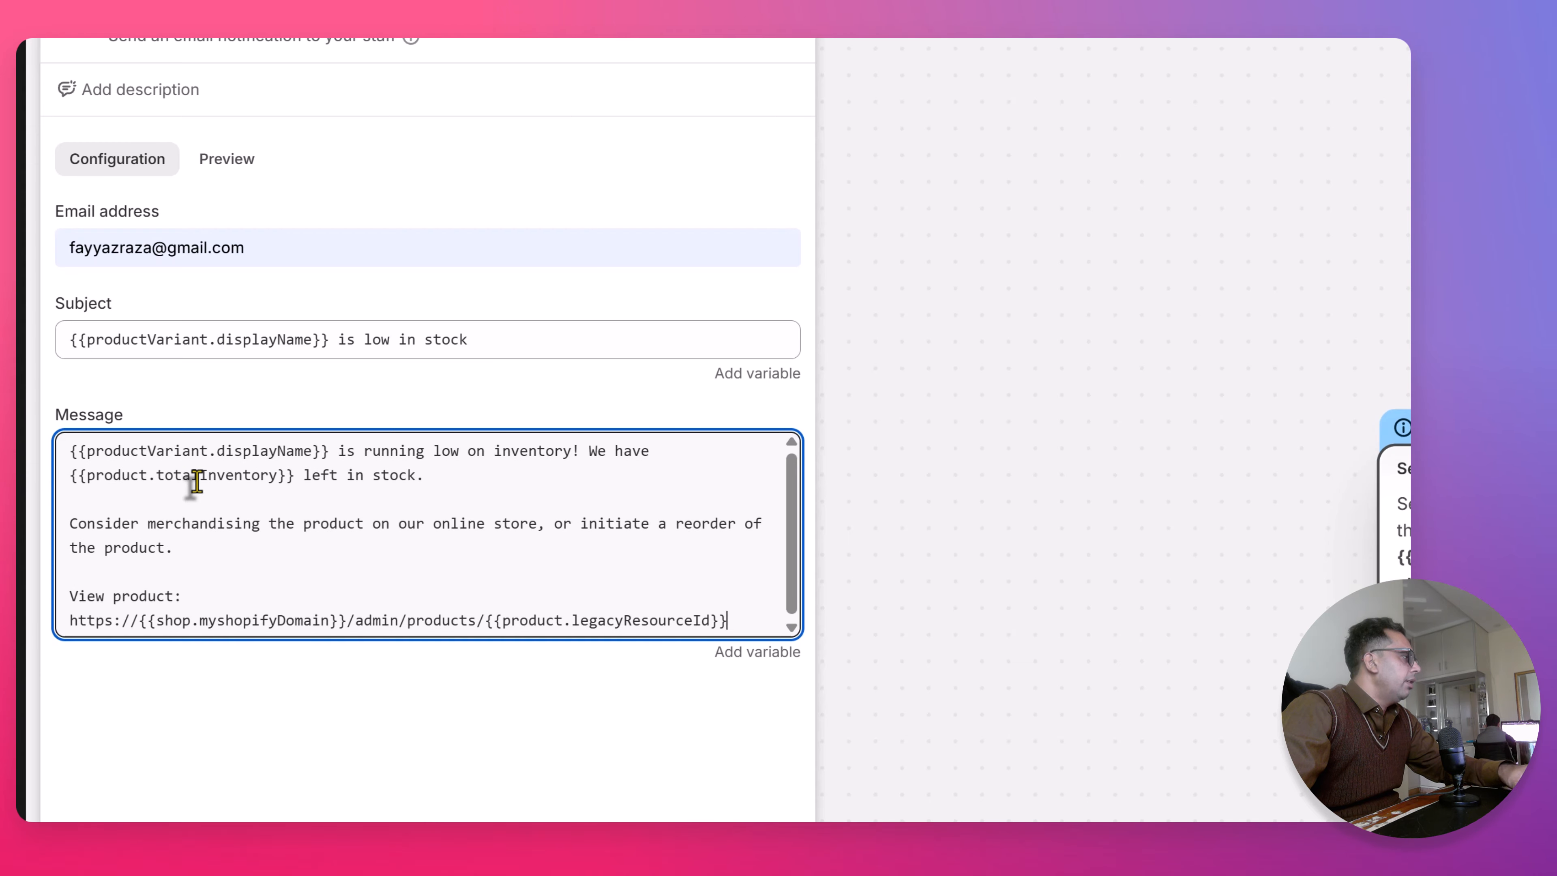
{"action": "double_click", "coordinate": [152, 453]}
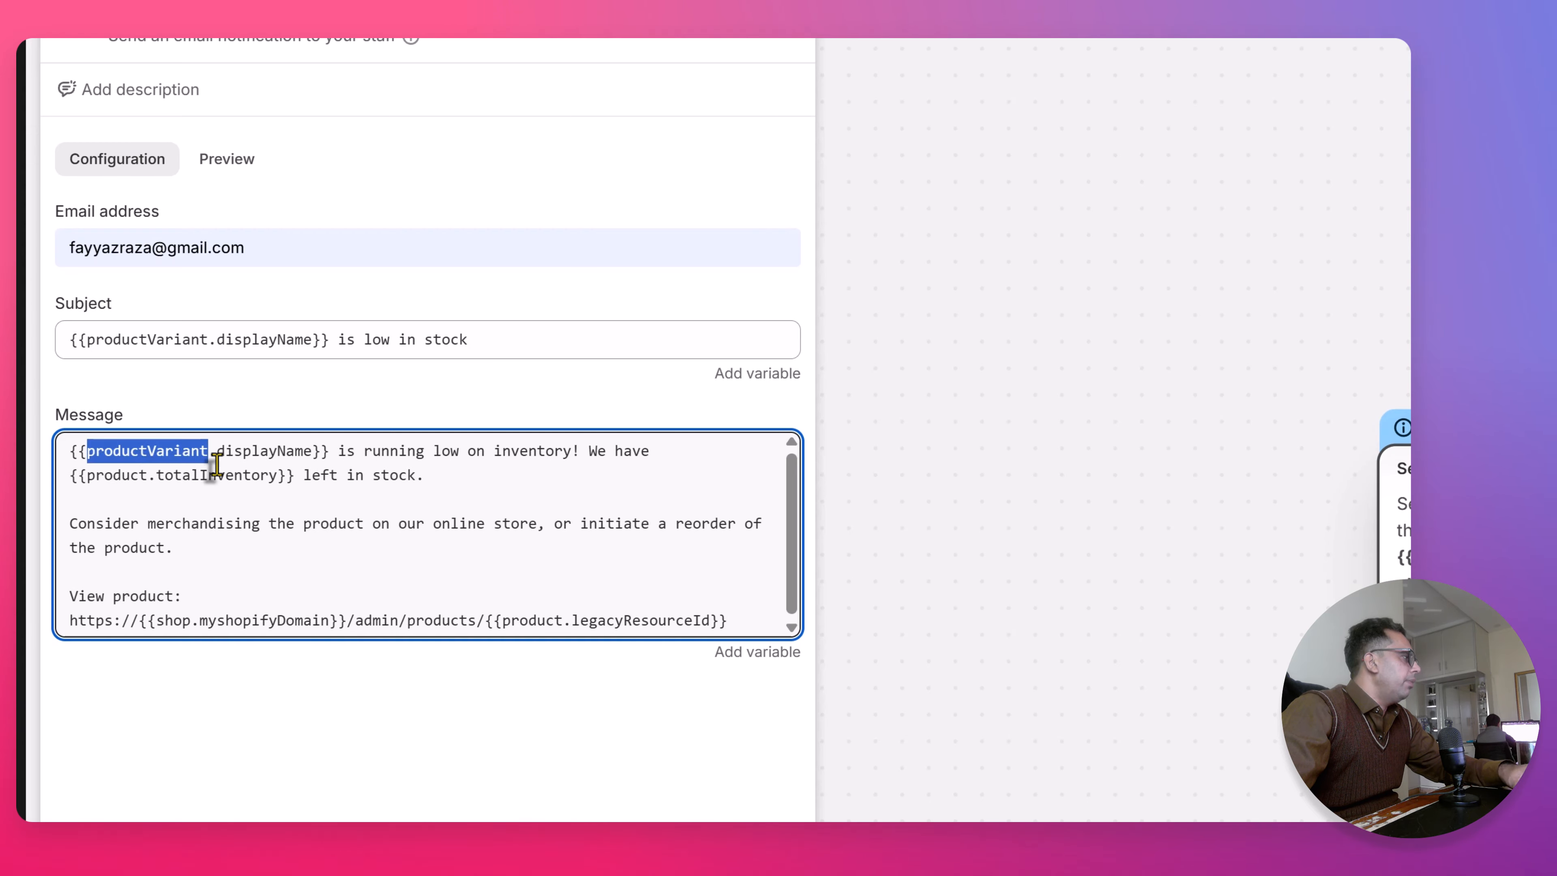
{"action": "double_click", "coordinate": [246, 452]}
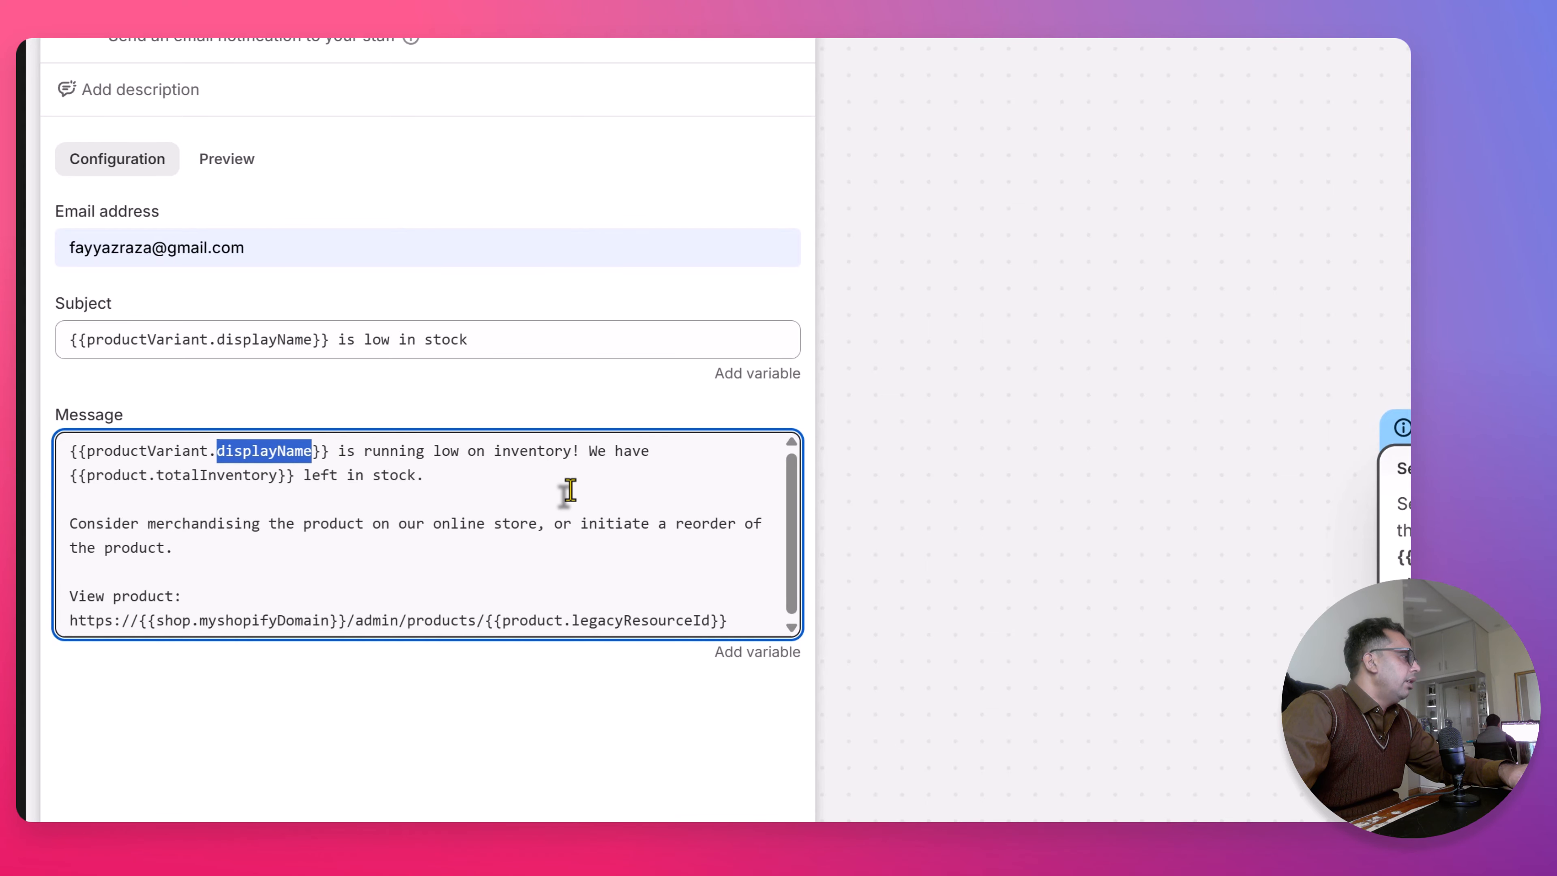
{"action": "left_click_drag", "start_coordinate": [426, 479], "coordinate": [27, 478]}
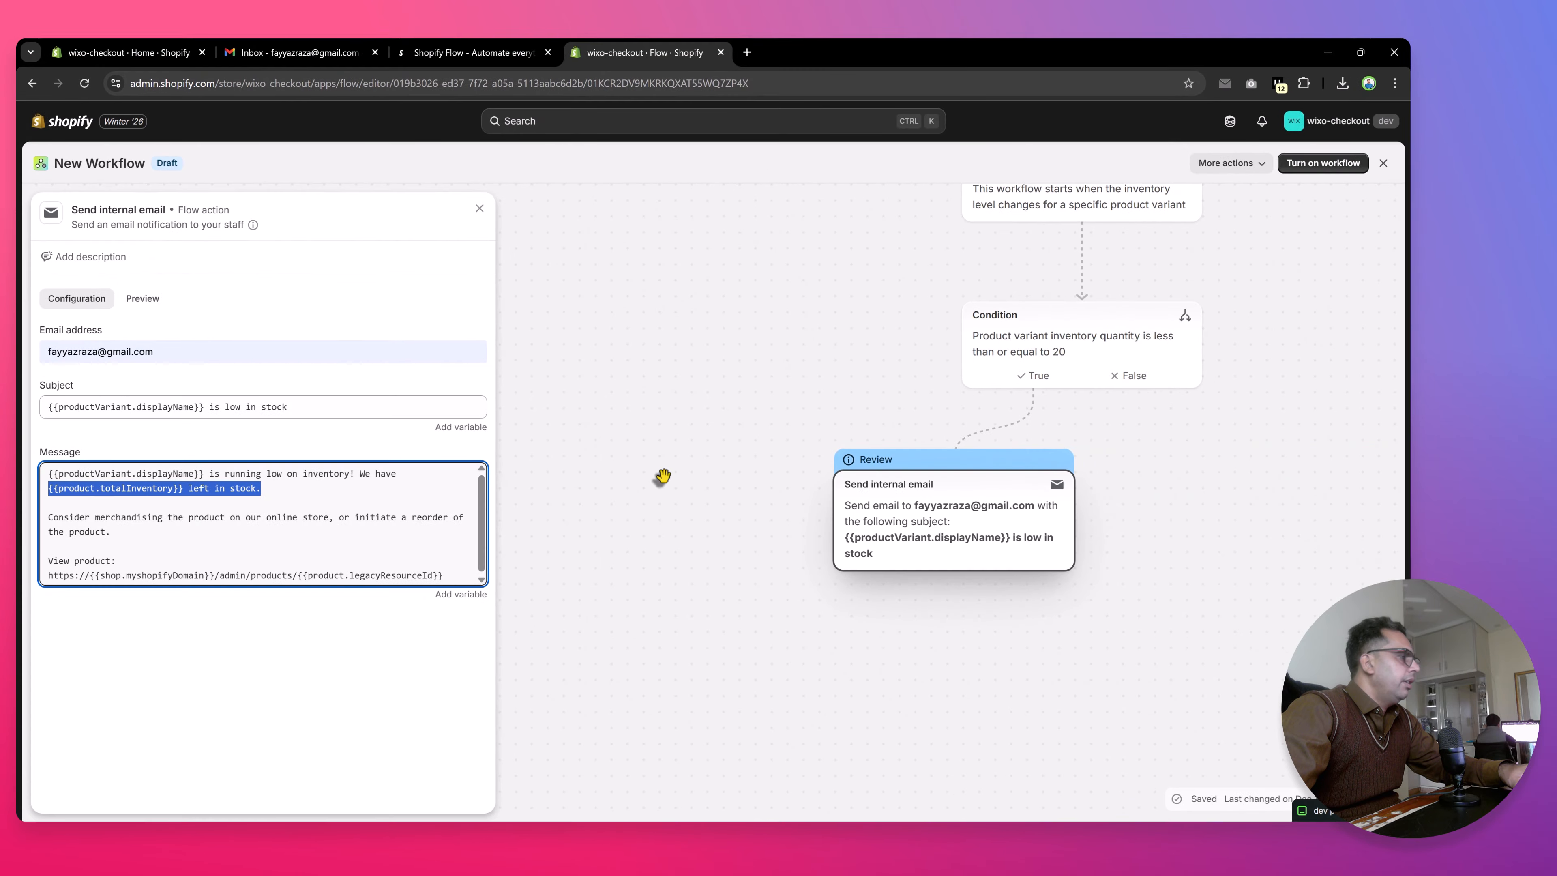
Turn on the workflow and confirm activating the automation
{"action": "left_click", "coordinate": [887, 465]}
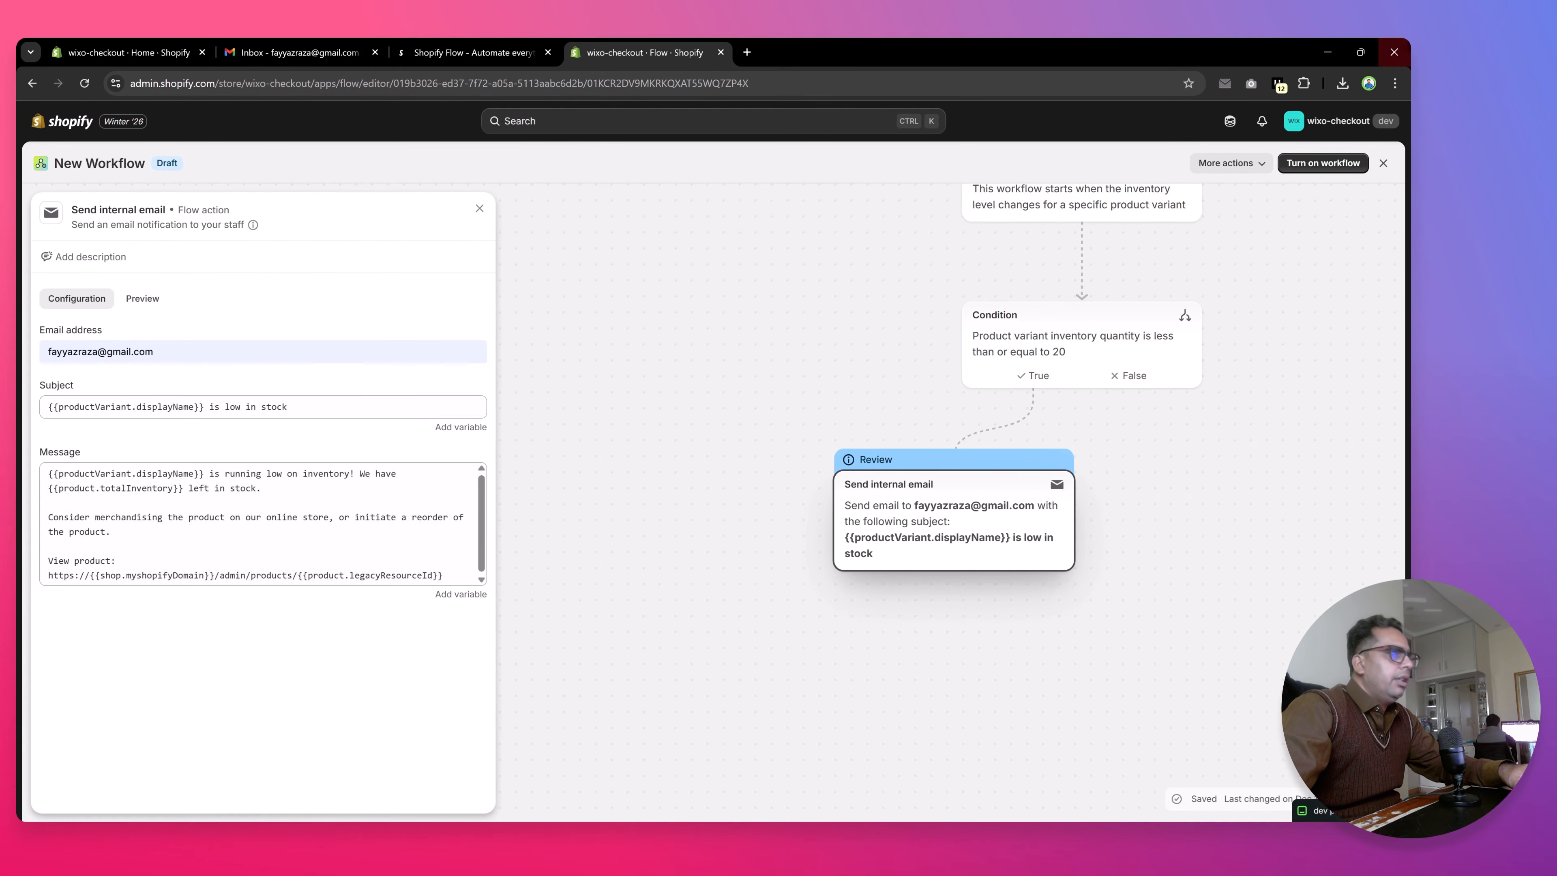
{"action": "left_click", "coordinate": [1329, 169]}
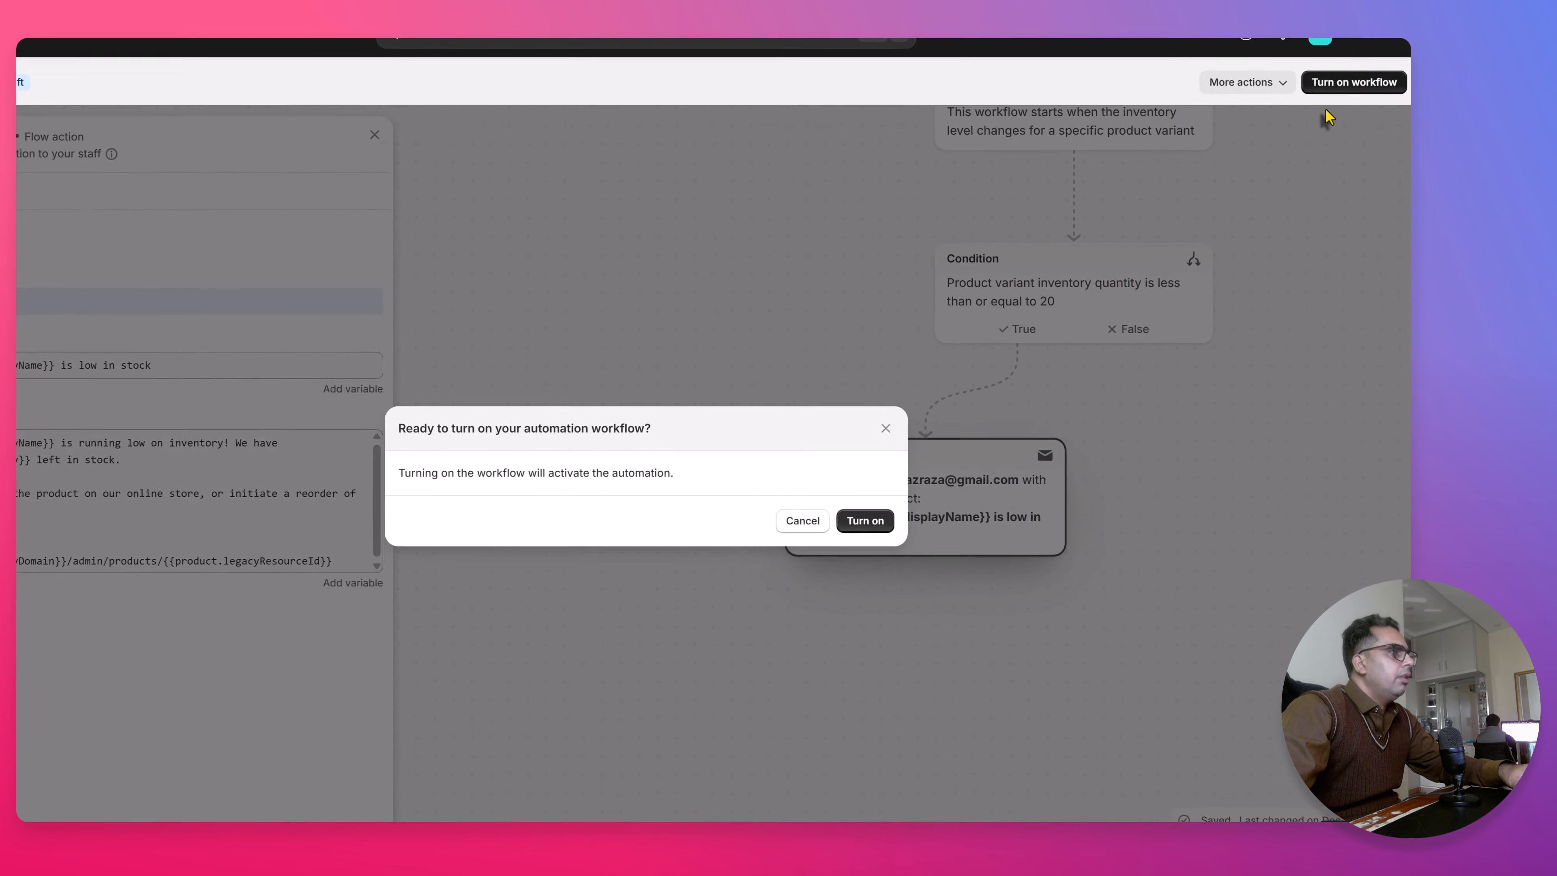
{"action": "left_click", "coordinate": [900, 566]}
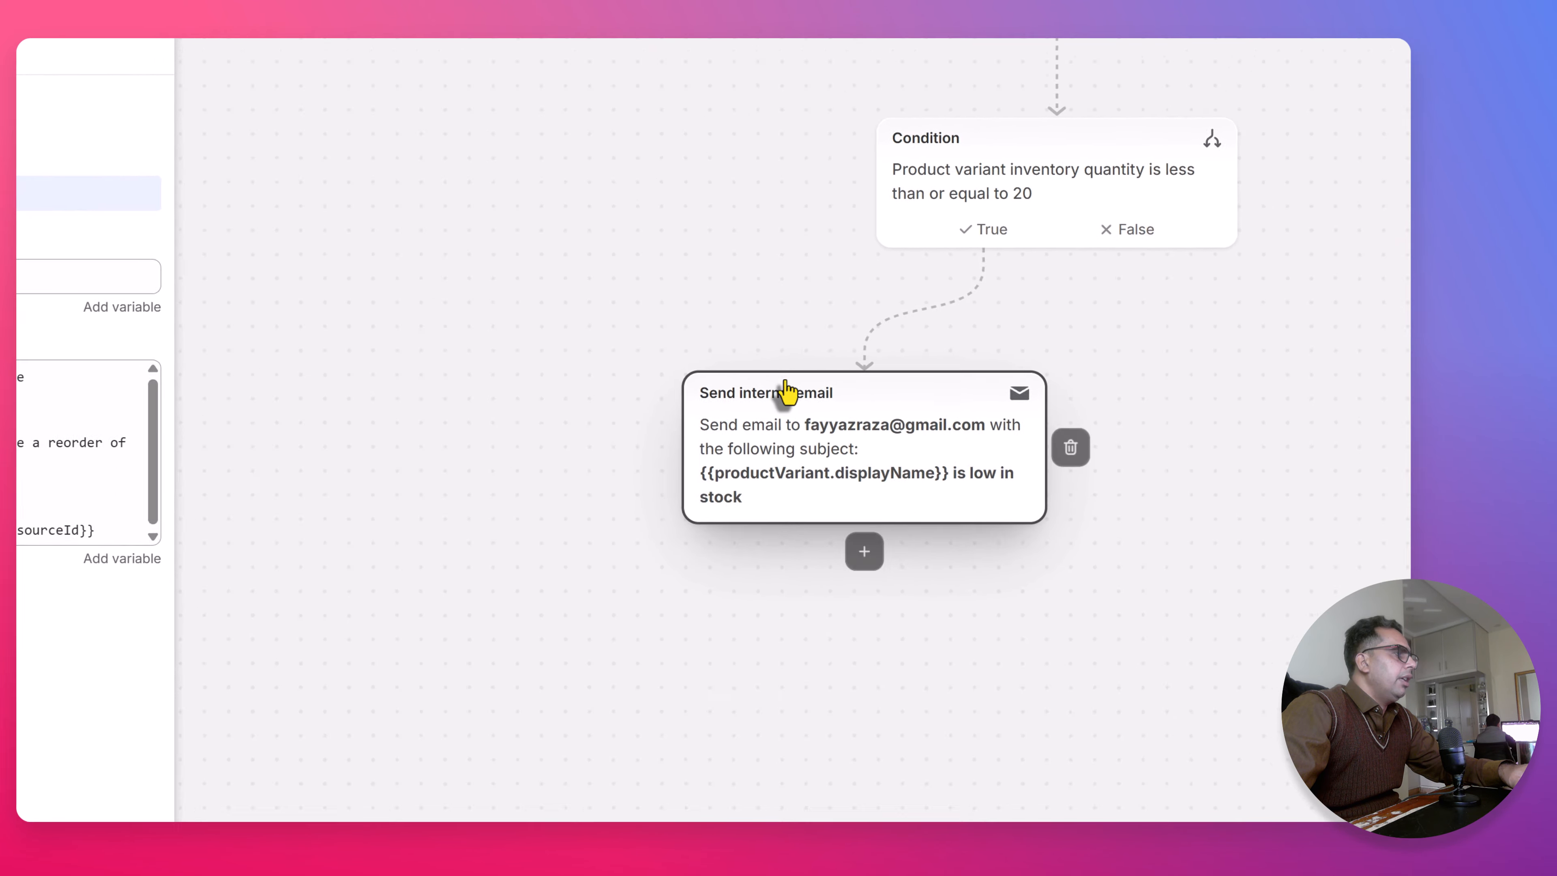
Close the workflow editor and open the overview of New Workflow from the workflow list
{"action": "scroll", "coordinate": [636, 279], "scroll_direction": "up", "scroll_amount": 1}
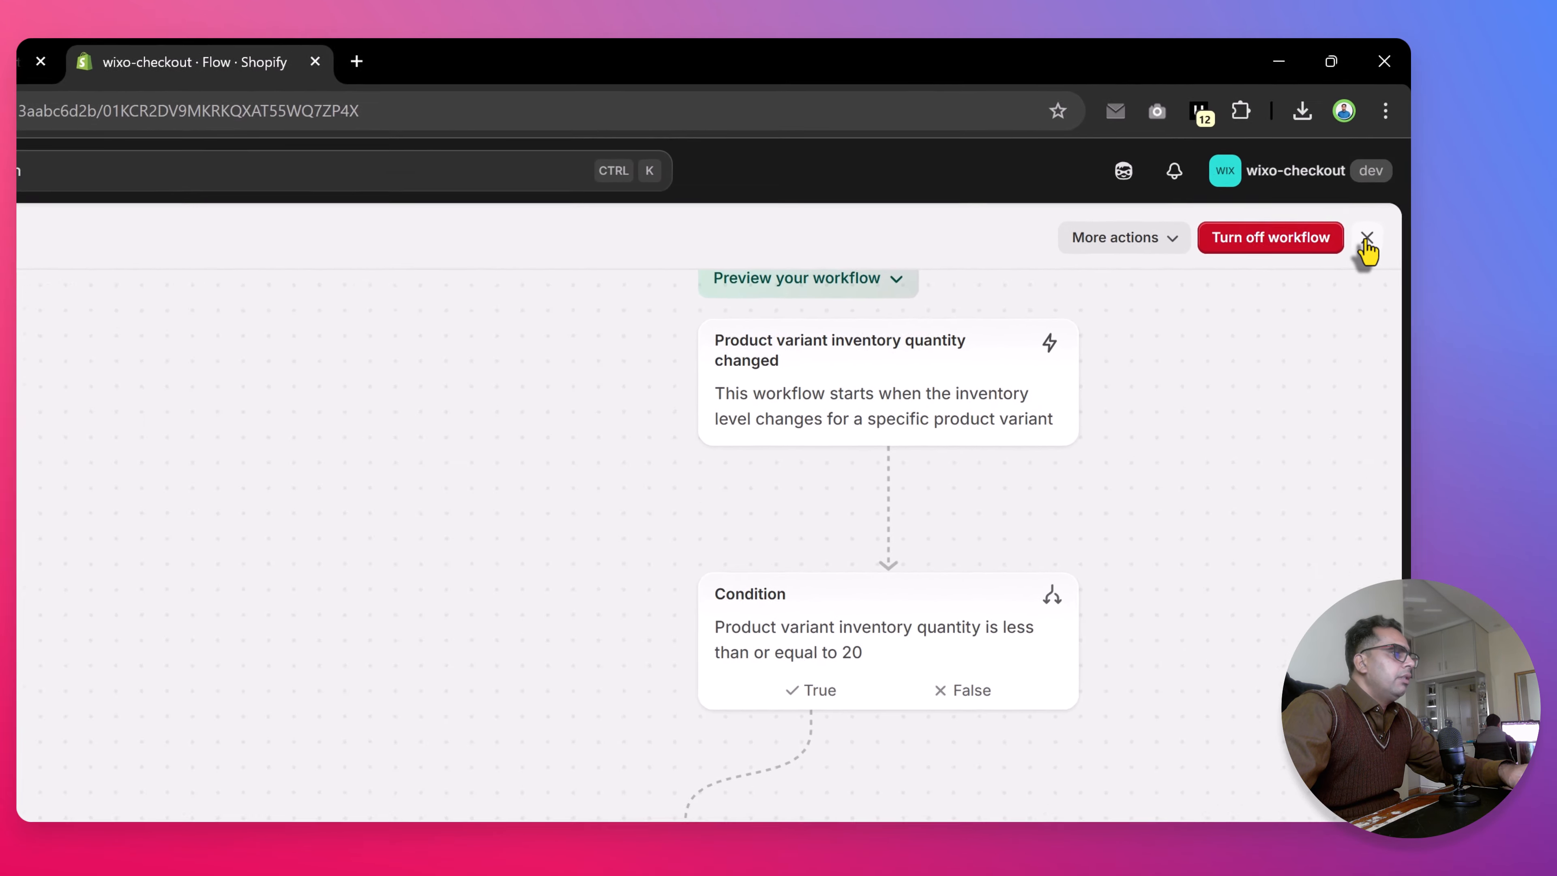
{"action": "left_click", "coordinate": [1380, 176]}
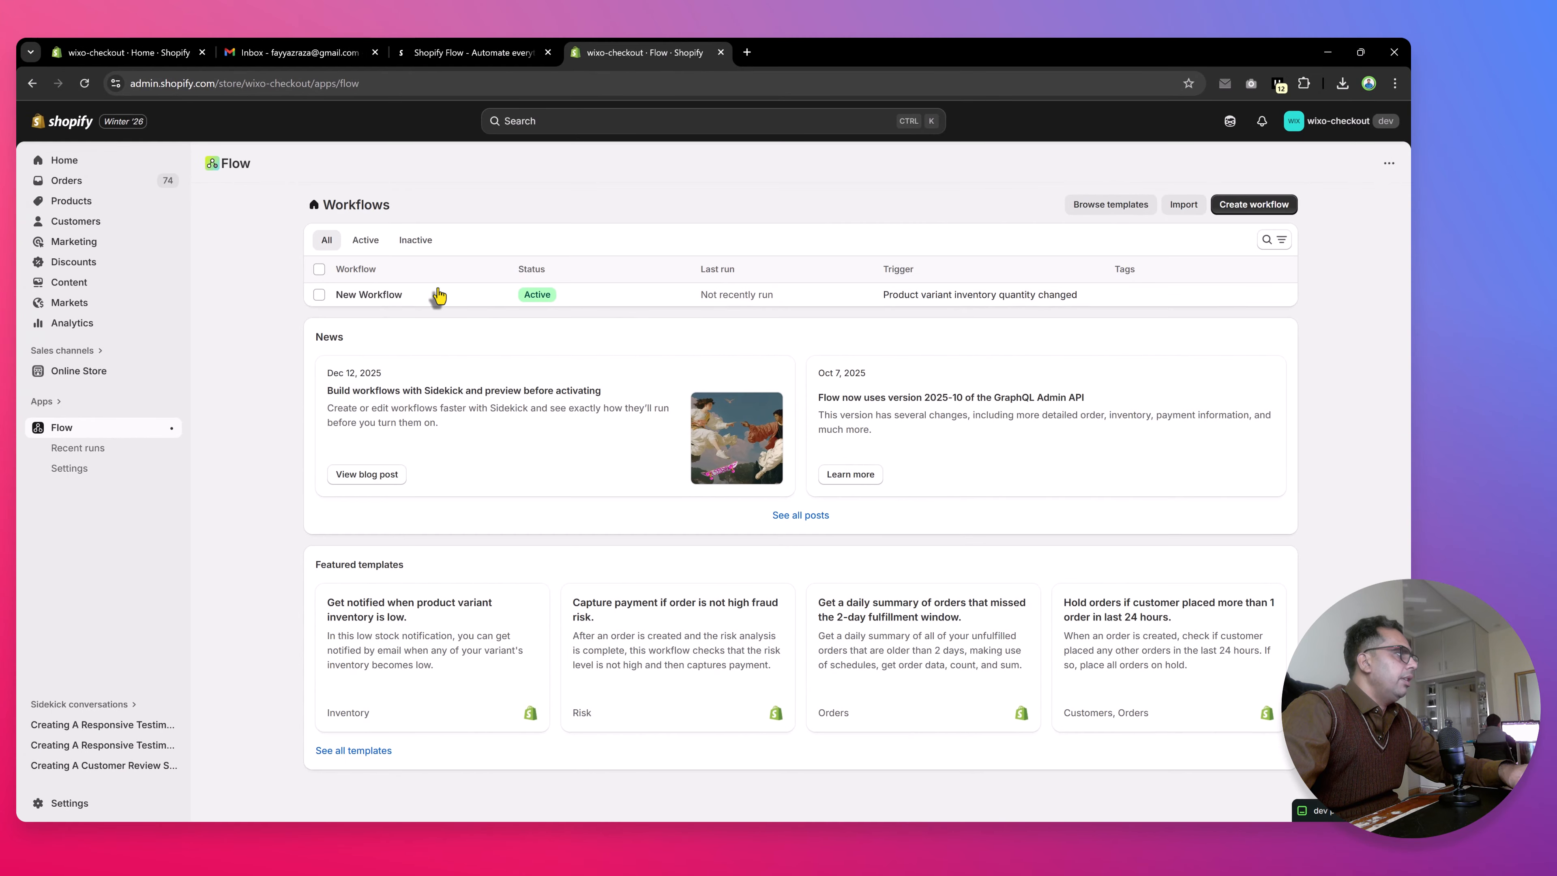
{"action": "left_click", "coordinate": [368, 295]}
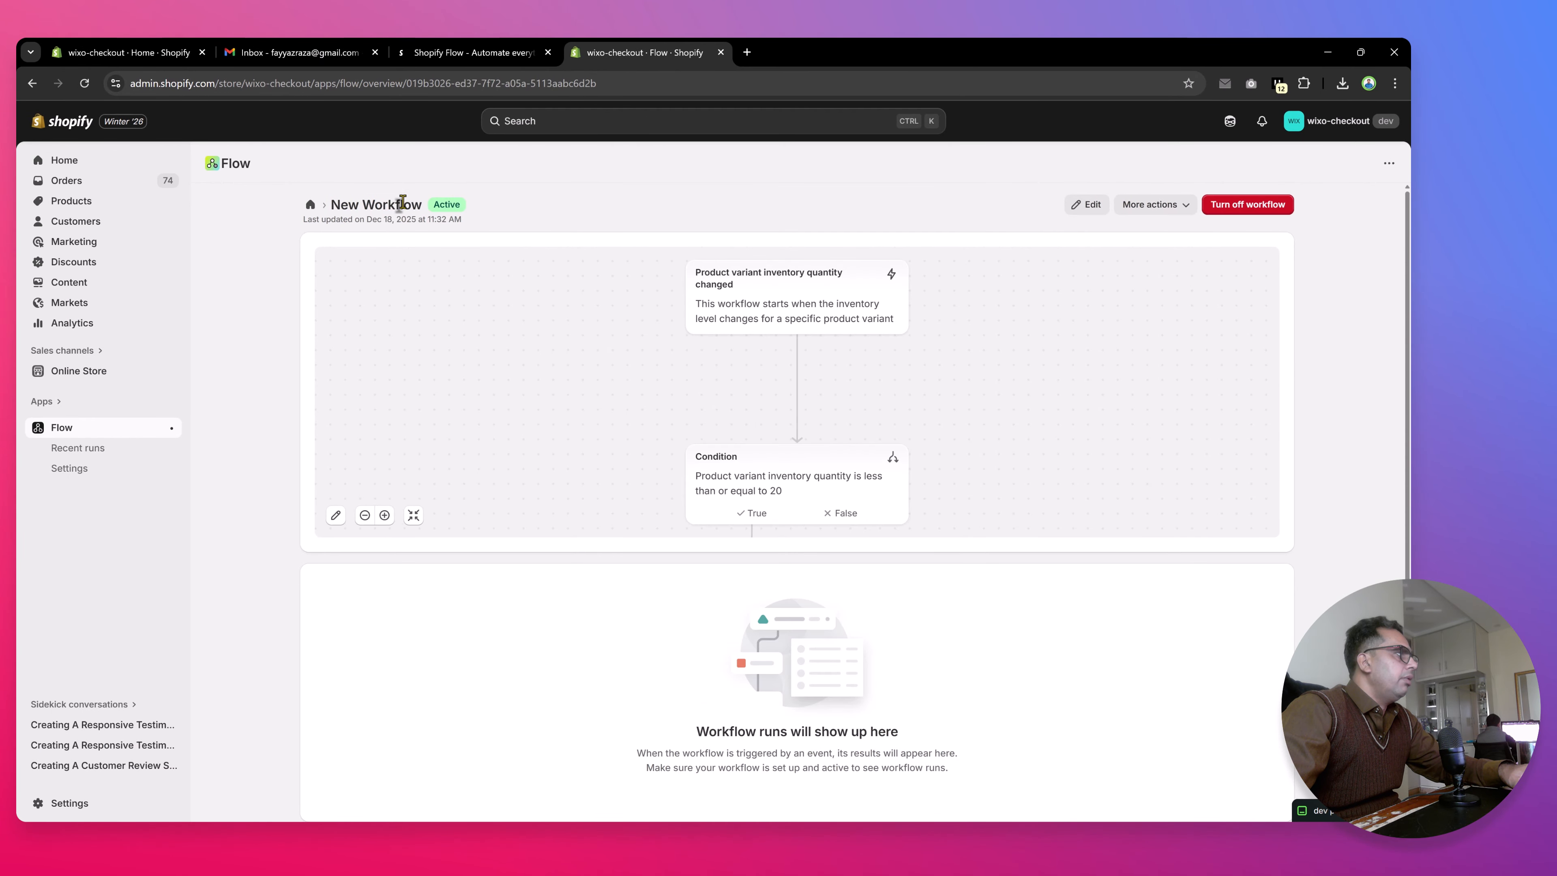
{"action": "left_click", "coordinate": [1083, 204]}
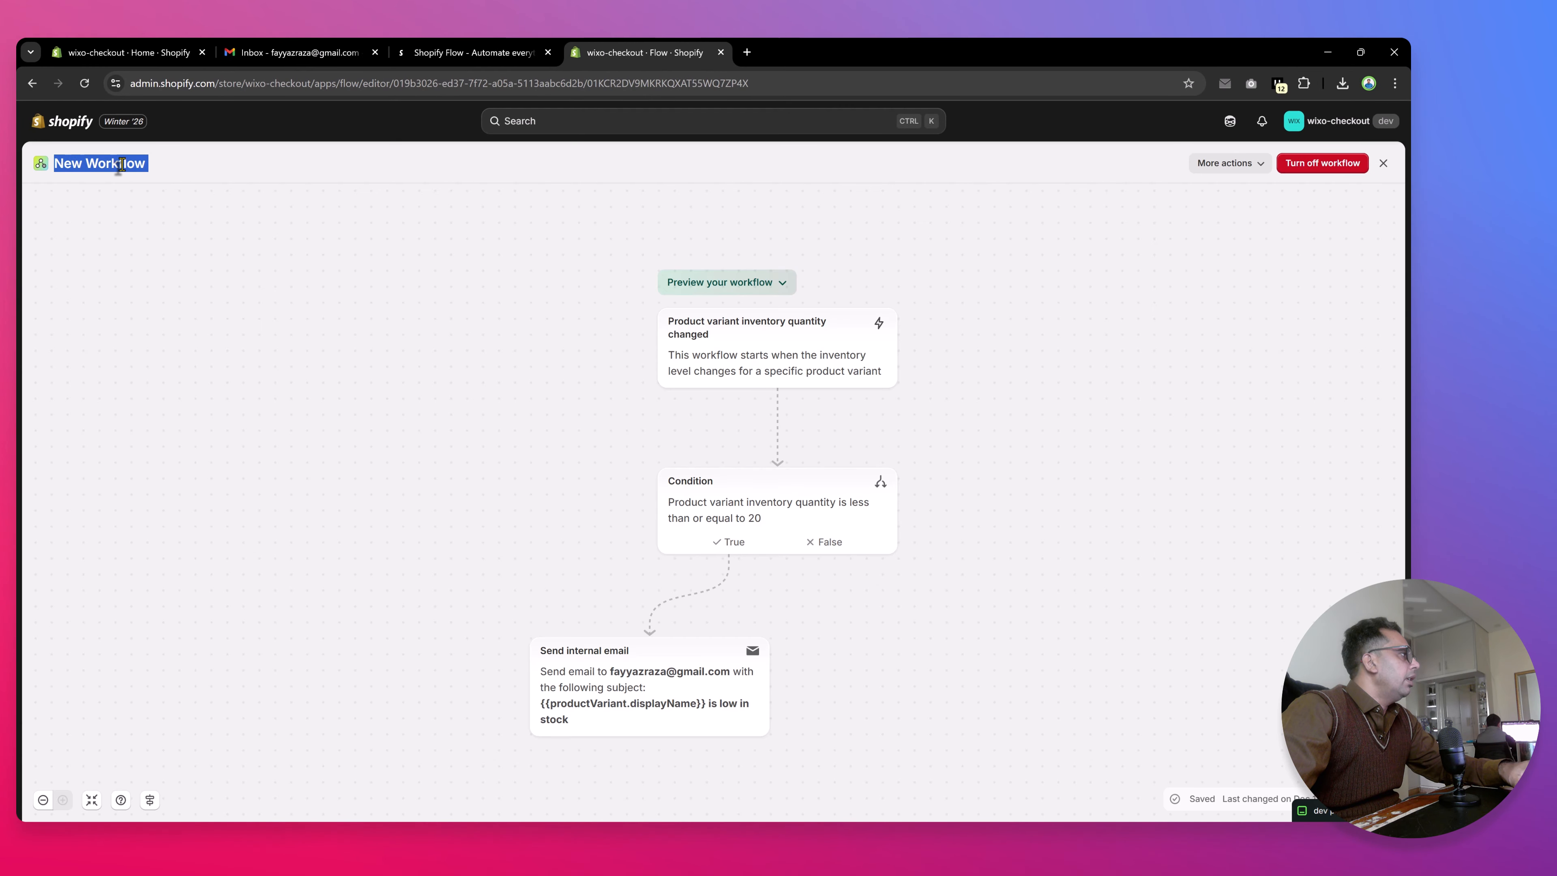
{"action": "left_click", "coordinate": [1228, 165]}
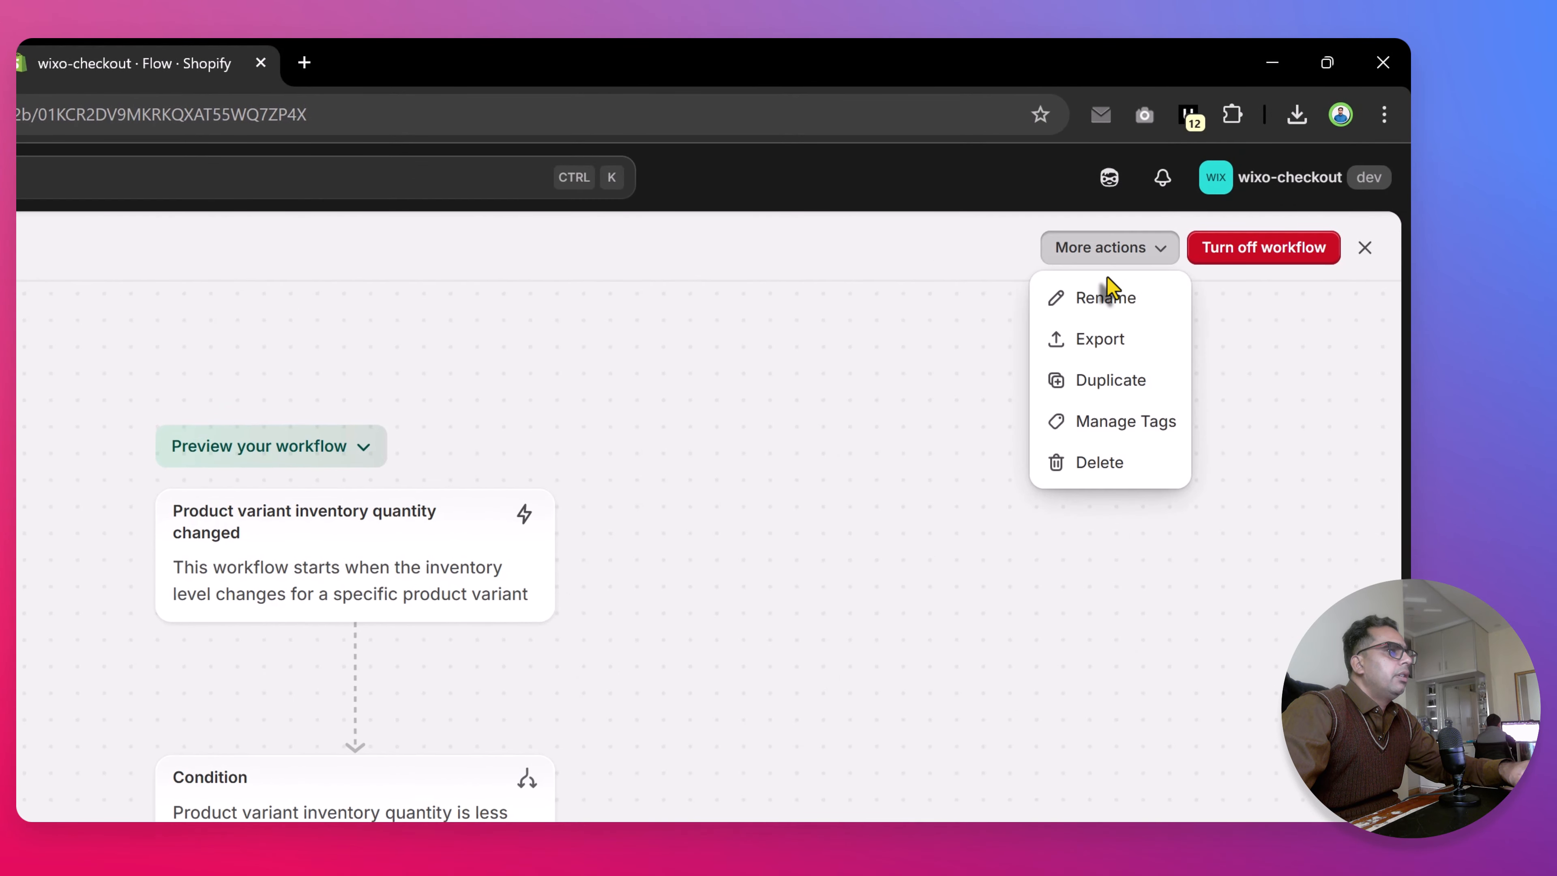
{"action": "left_click", "coordinate": [1242, 425]}
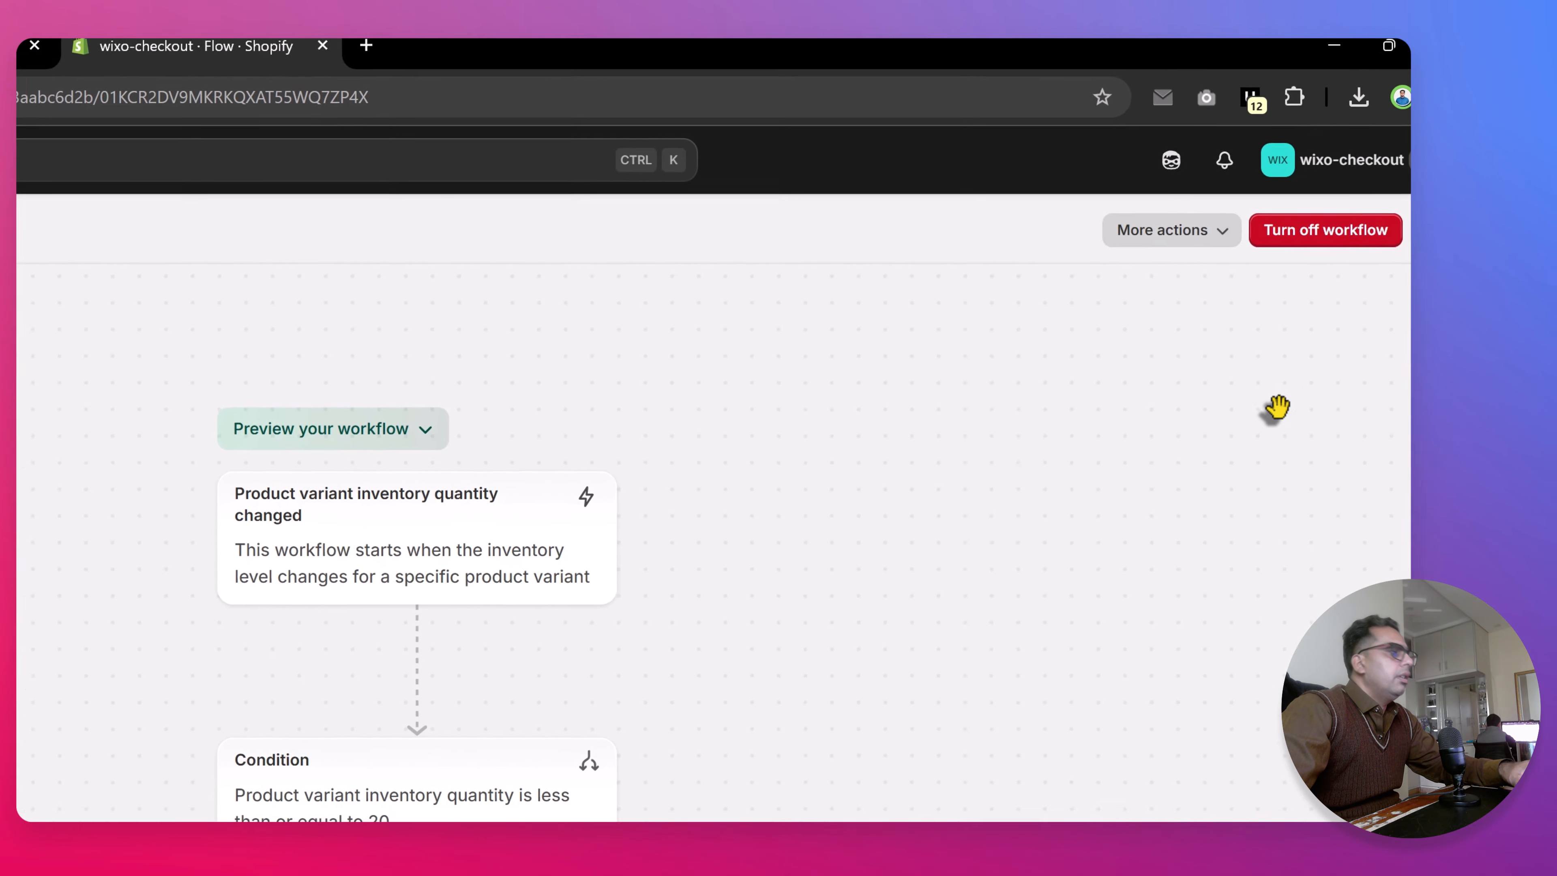
{"action": "scroll", "coordinate": [267, 221], "scroll_direction": "down", "scroll_amount": 1}
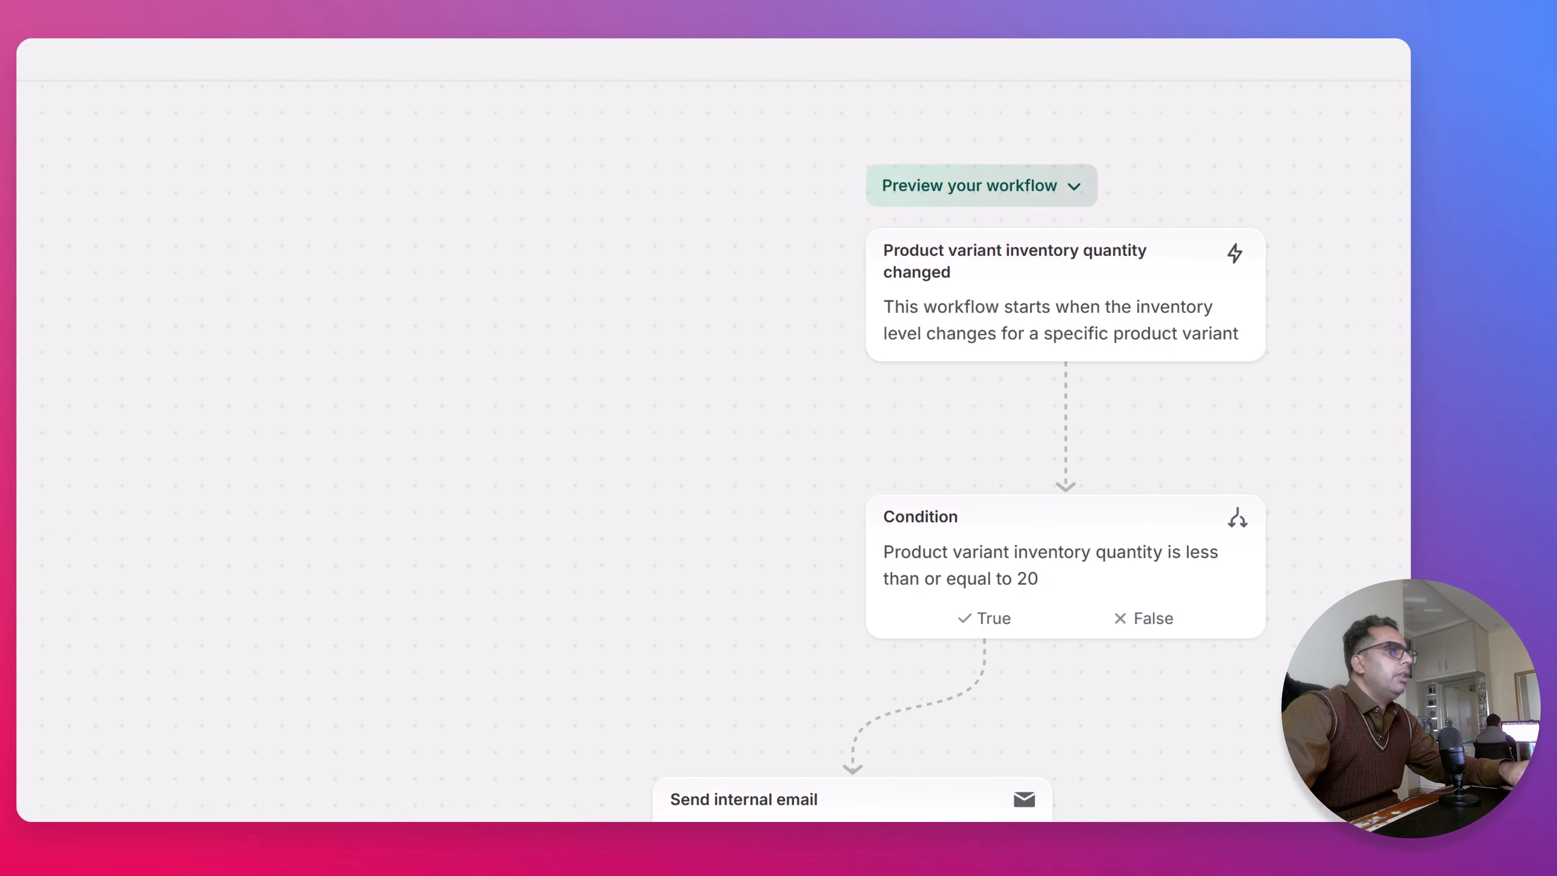
{"action": "left_click", "coordinate": [1372, 249]}
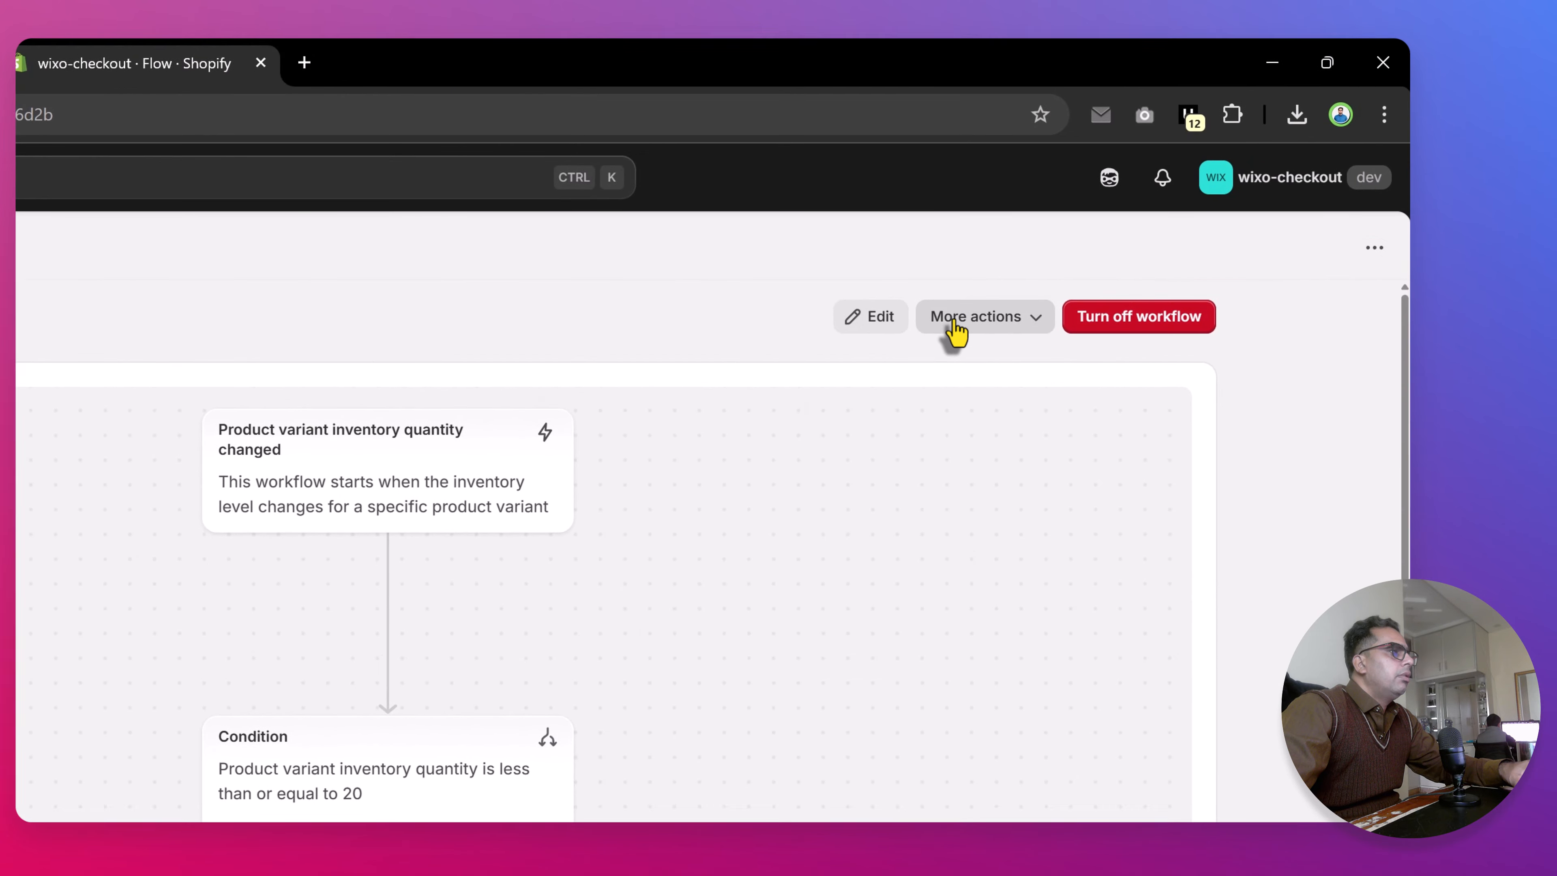
Rename the workflow as "Get notified by email when product variant inventory is low" and save the name
{"action": "left_click", "coordinate": [960, 324]}
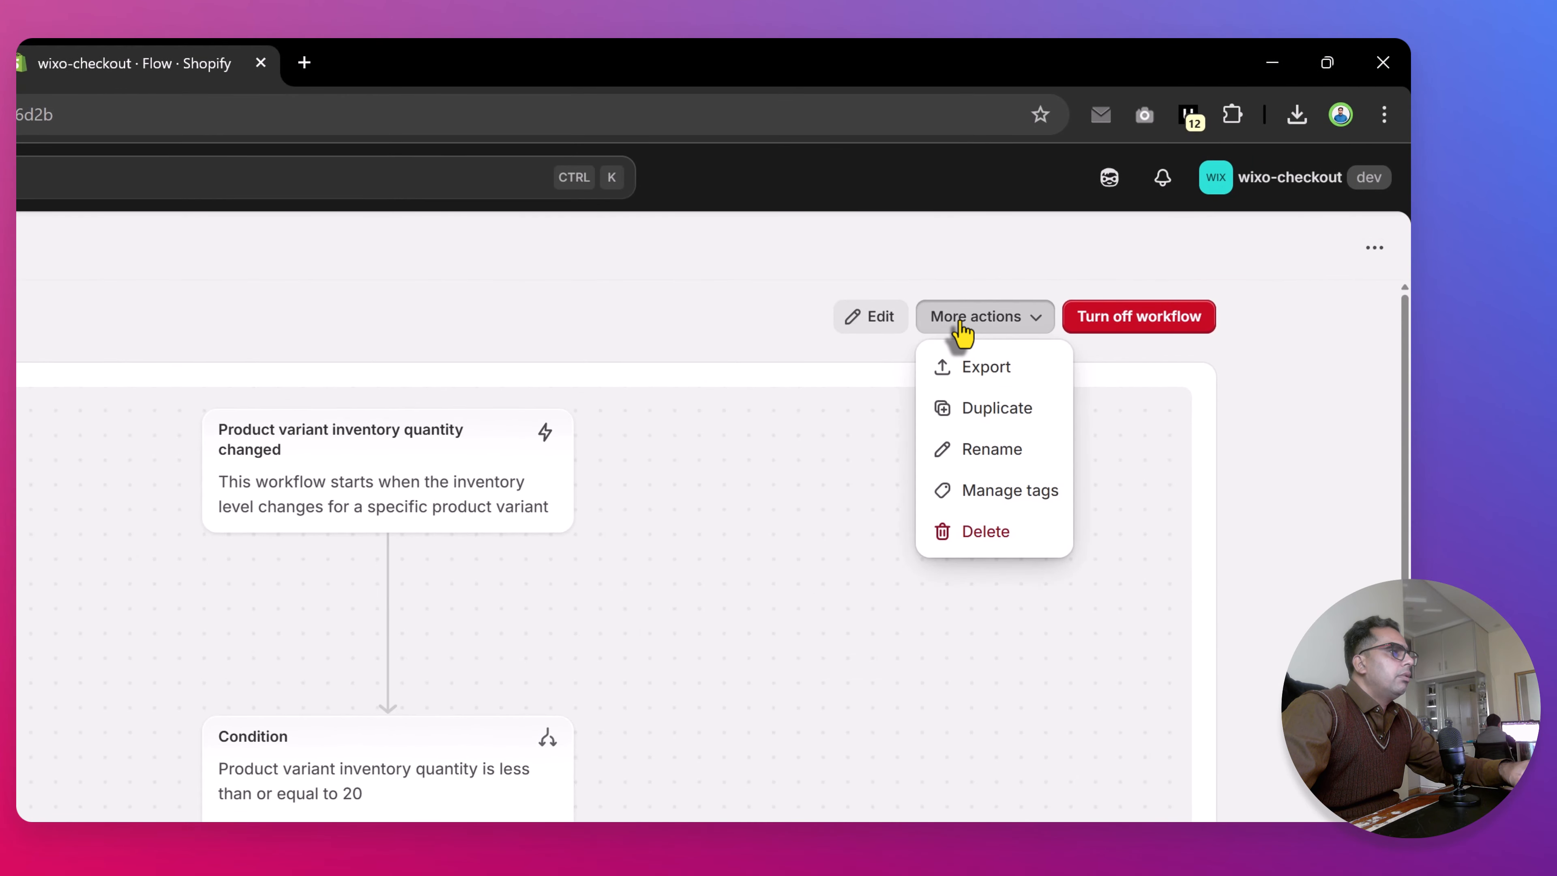
{"action": "left_click", "coordinate": [983, 450]}
{"action": "left_click", "coordinate": [124, 749]}
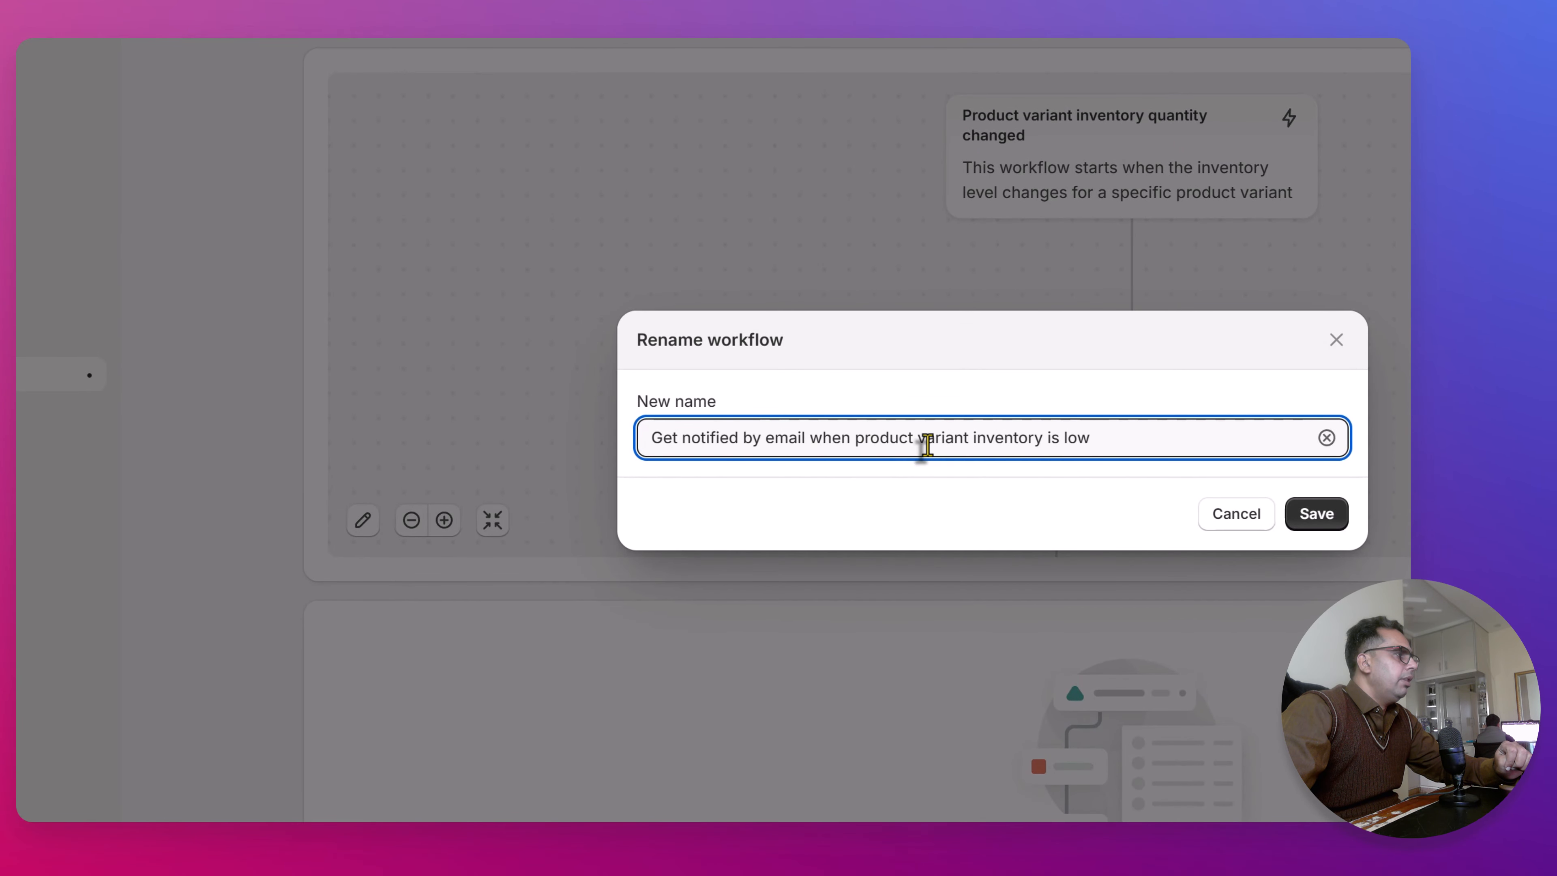
{"action": "left_click", "coordinate": [1316, 513]}
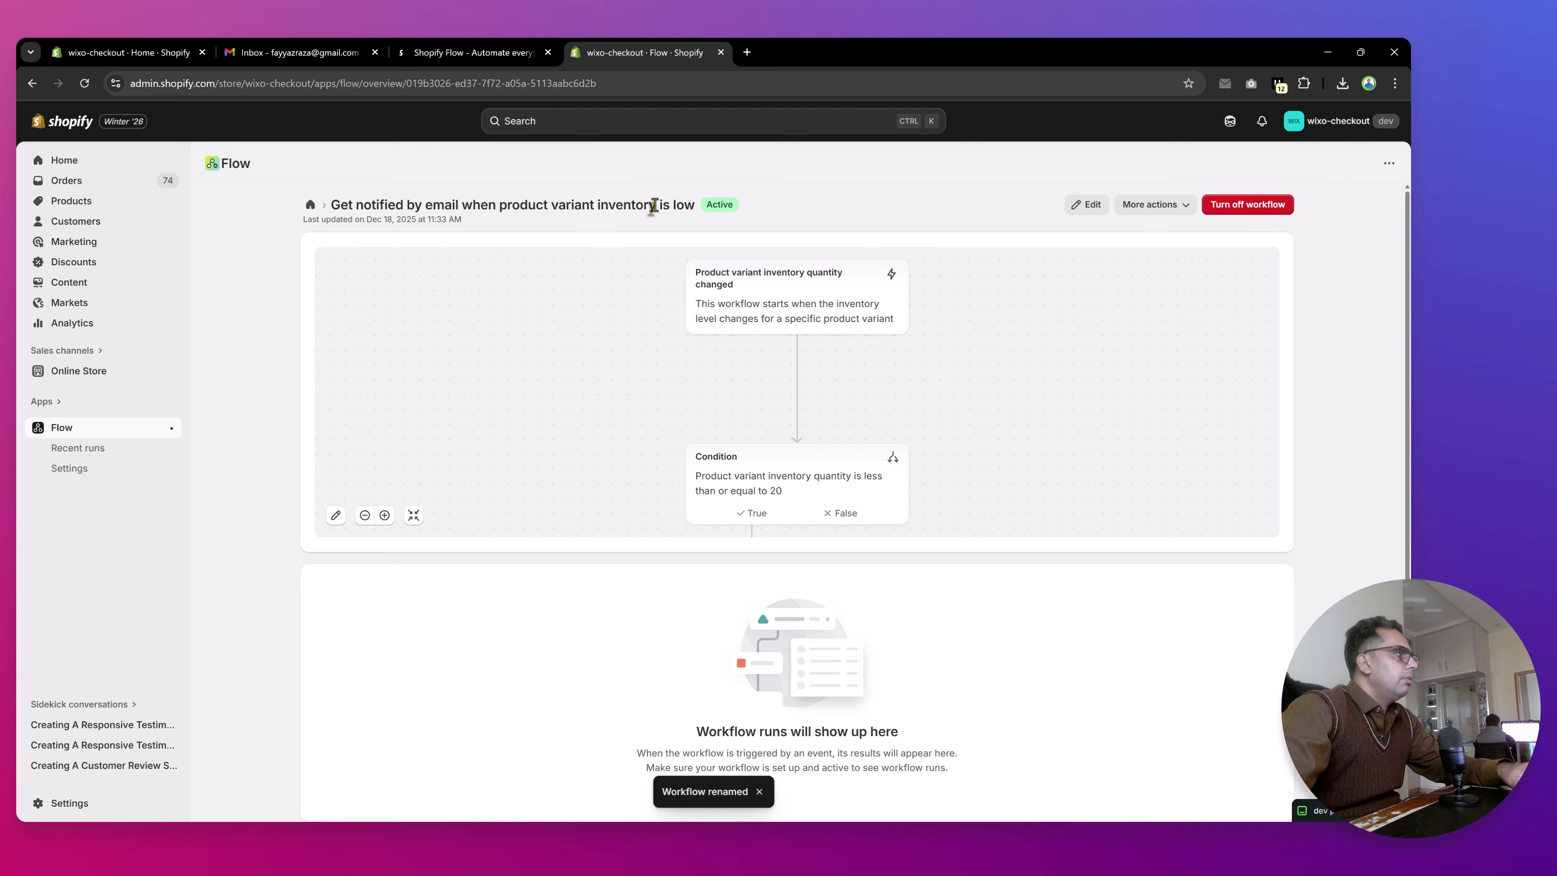
Return to the Flow workflow list, then open the store's Products page in a new browser tab and switch to it
{"action": "left_click", "coordinate": [88, 431]}
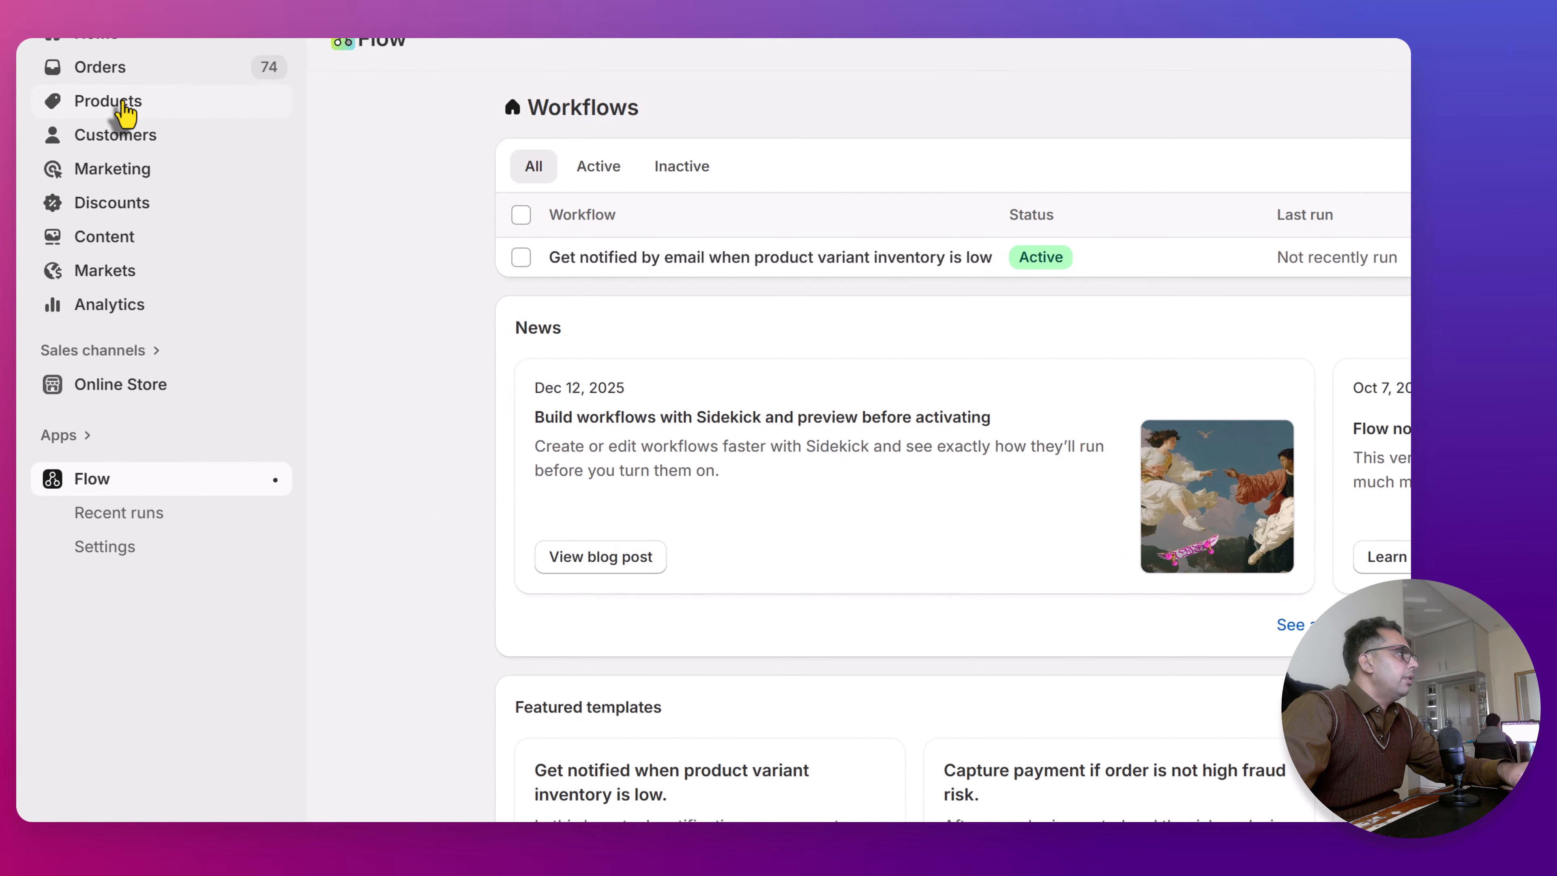
{"action": "right_click", "coordinate": [84, 201]}
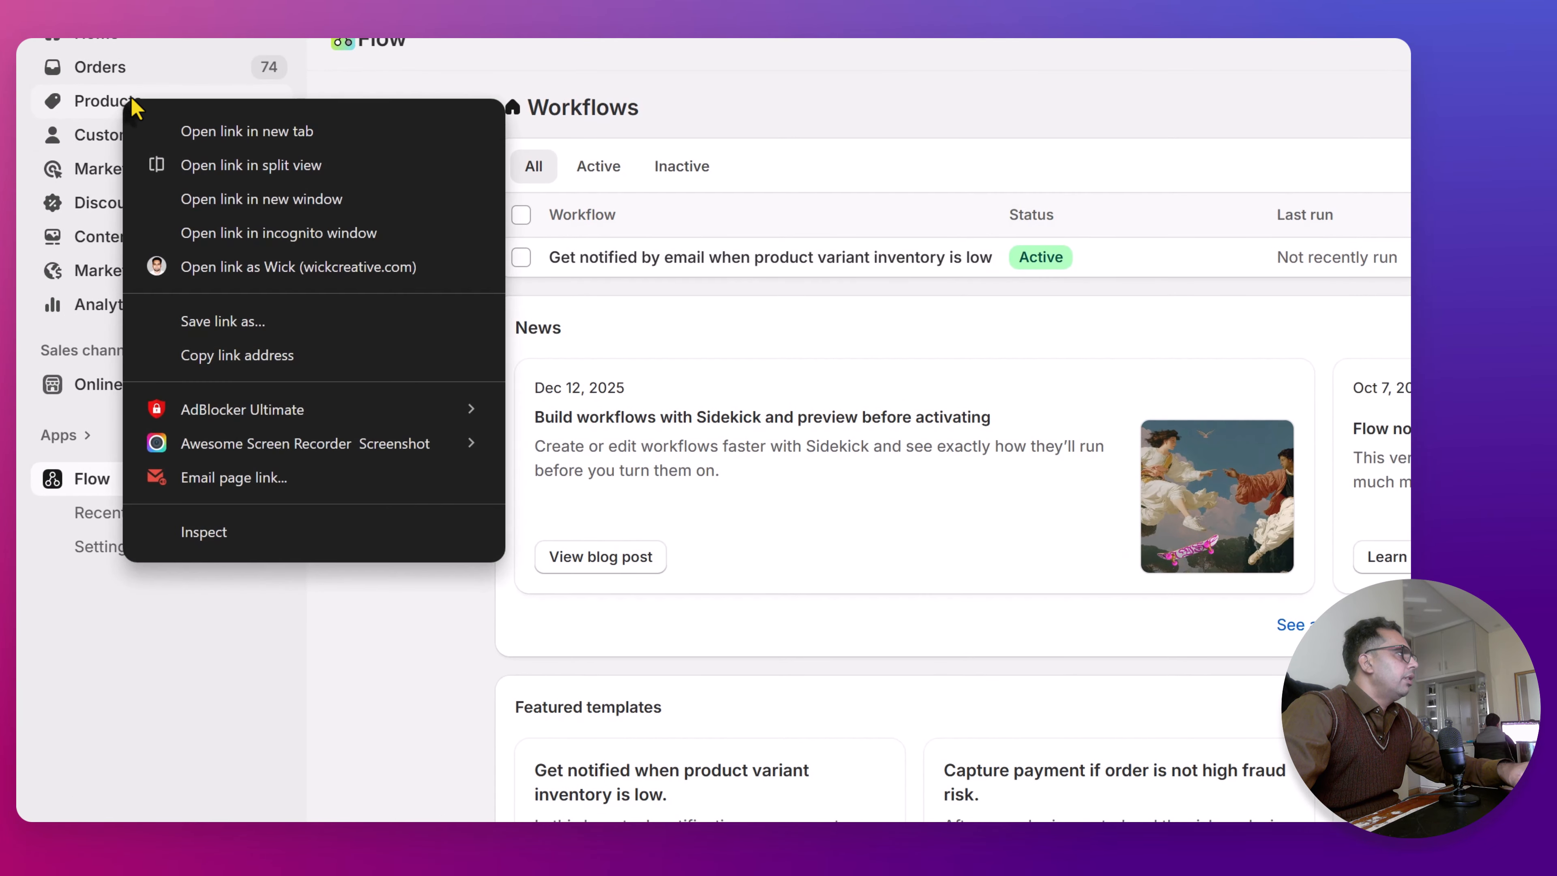
{"action": "left_click", "coordinate": [158, 130]}
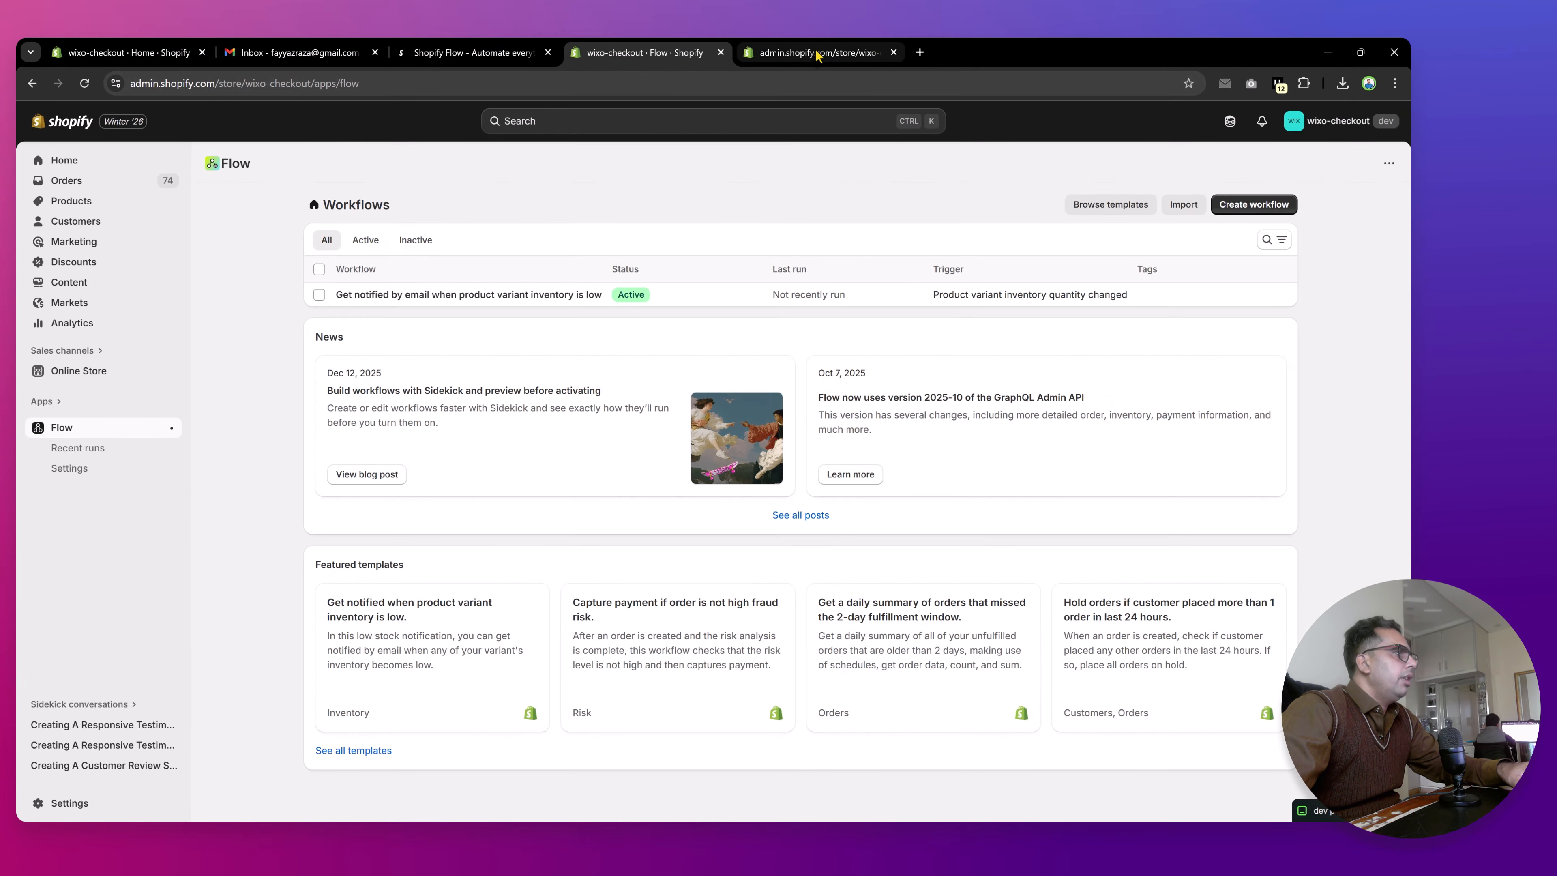
{"action": "left_click", "coordinate": [817, 52]}
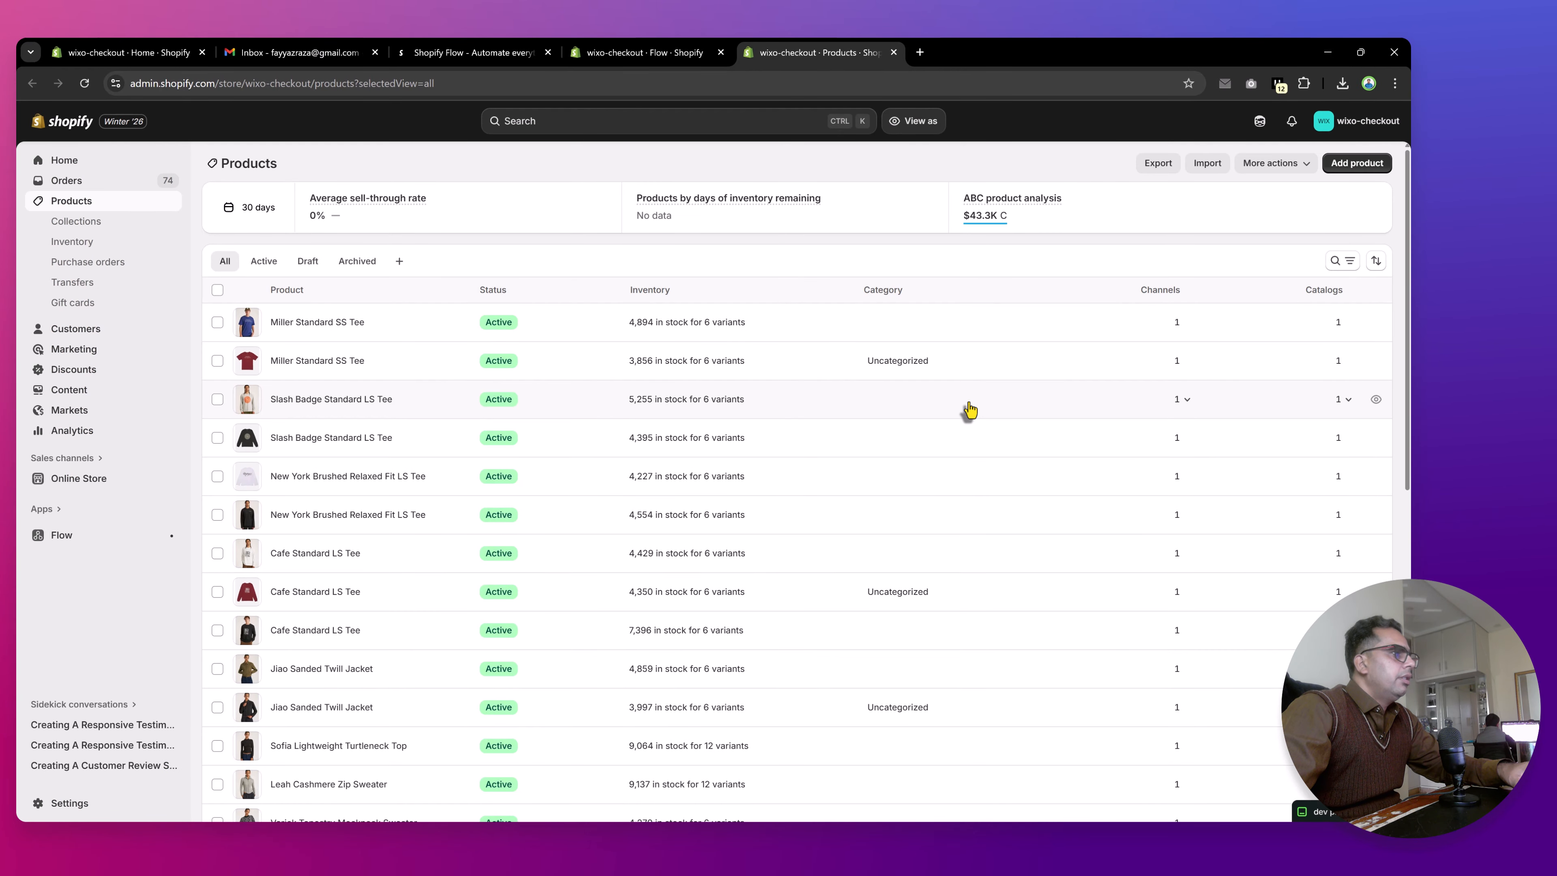
Open the XS variant of the first Miller Standard SS Tee in the product list
{"action": "scroll", "coordinate": [968, 410], "scroll_direction": "down", "scroll_amount": 1}
{"action": "scroll", "coordinate": [968, 410], "scroll_direction": "up", "scroll_amount": 2}
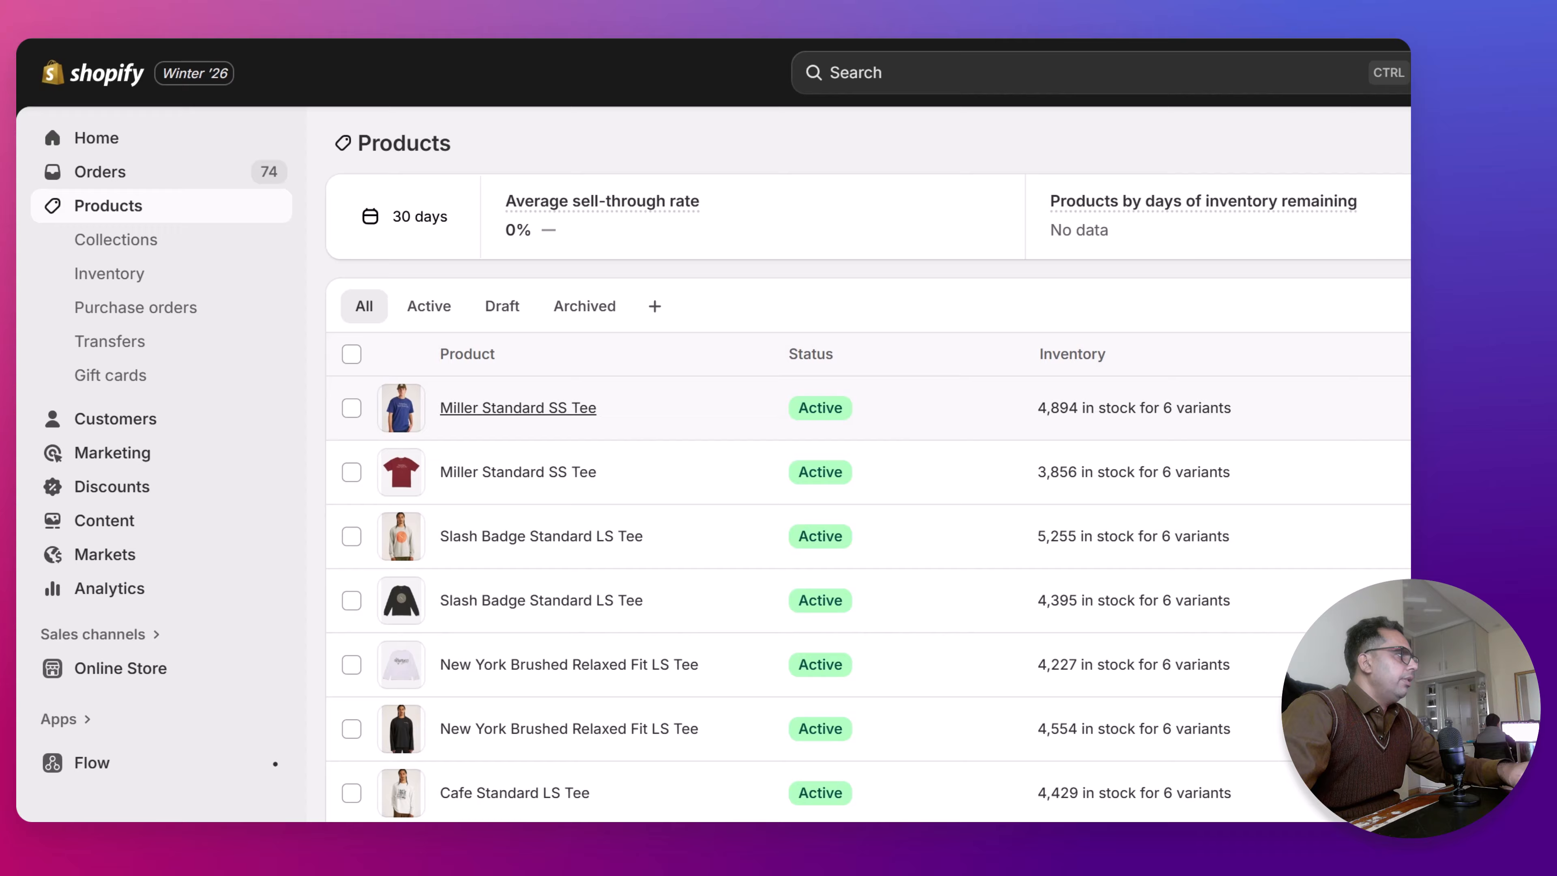
{"action": "left_click", "coordinate": [518, 408]}
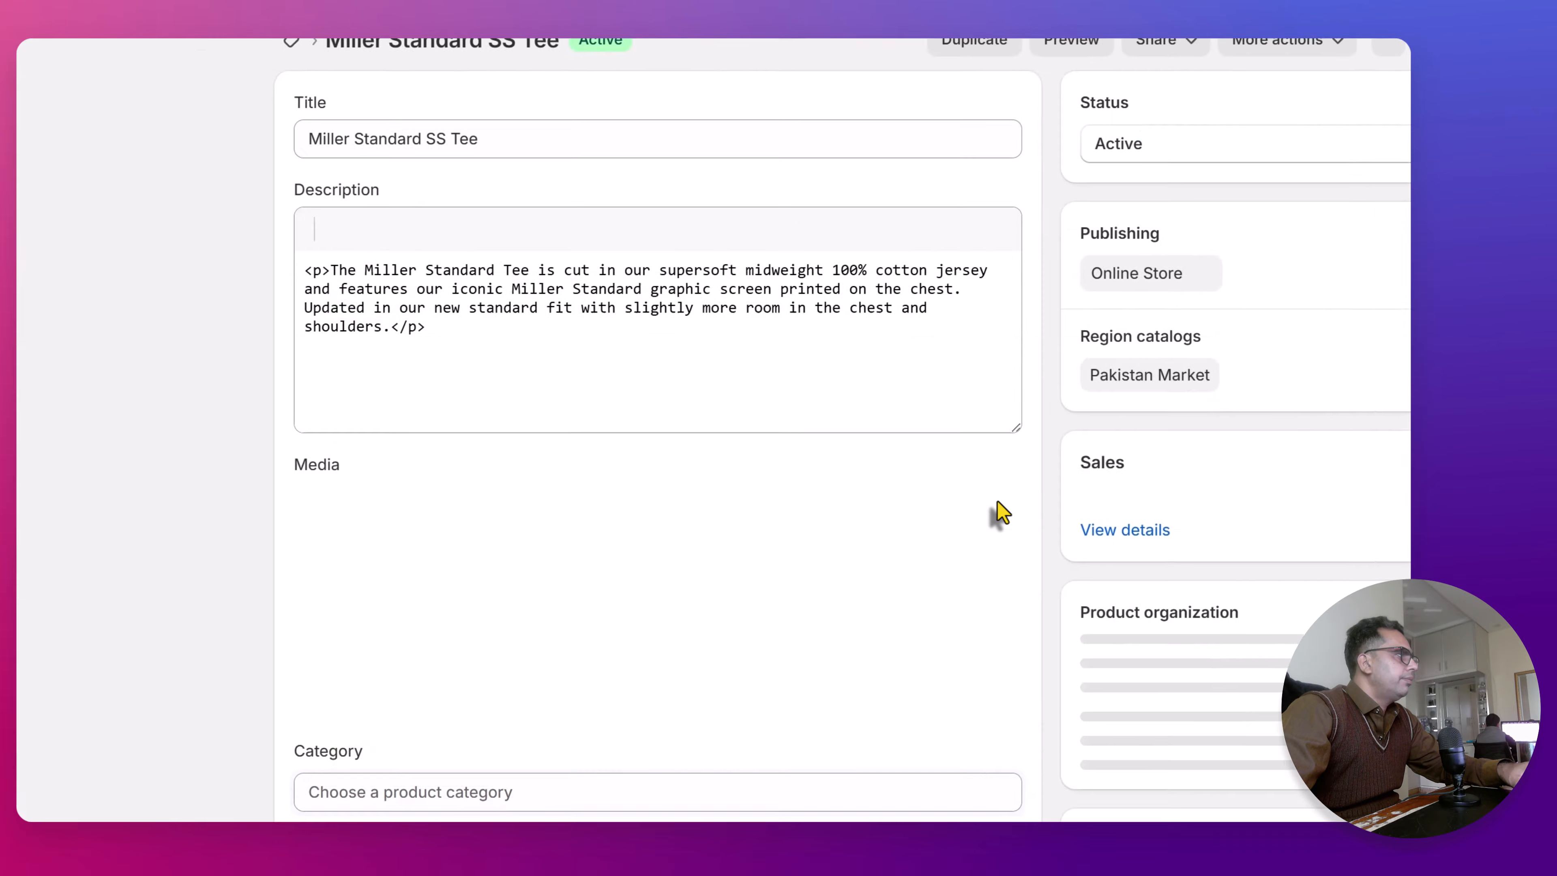
{"action": "scroll", "coordinate": [879, 479], "scroll_direction": "down", "scroll_amount": 5}
{"action": "scroll", "coordinate": [864, 464], "scroll_direction": "down", "scroll_amount": 5}
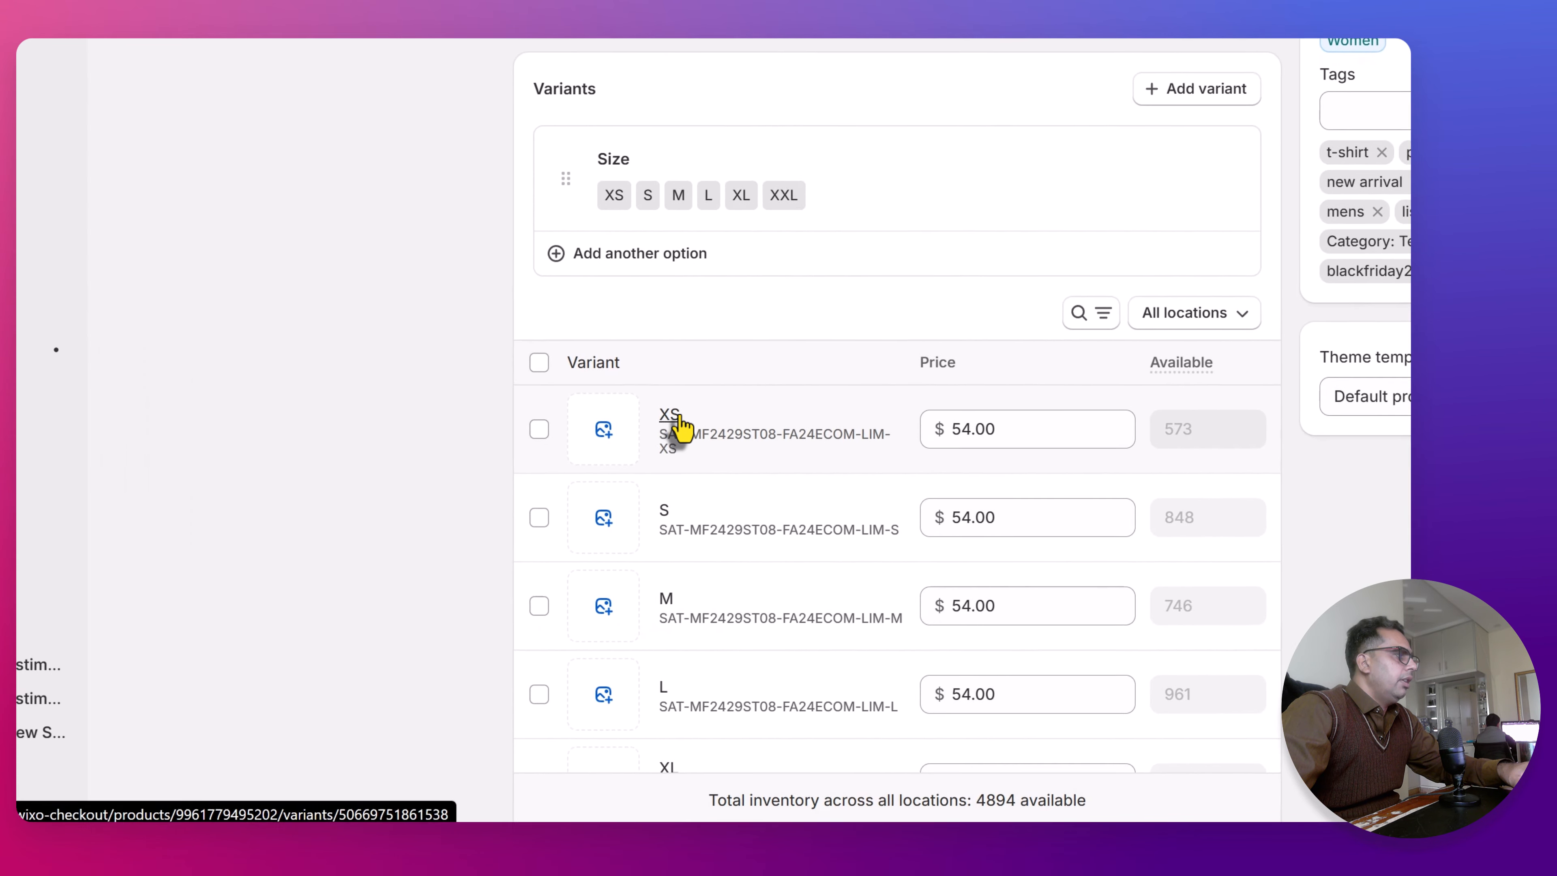
{"action": "left_click", "coordinate": [703, 410]}
Set the XS variant's on-hand quantity at Shop location to 15 with the default Correction reason and save the adjustment
{"action": "left_click", "coordinate": [902, 452]}
{"action": "left_click", "coordinate": [881, 539]}
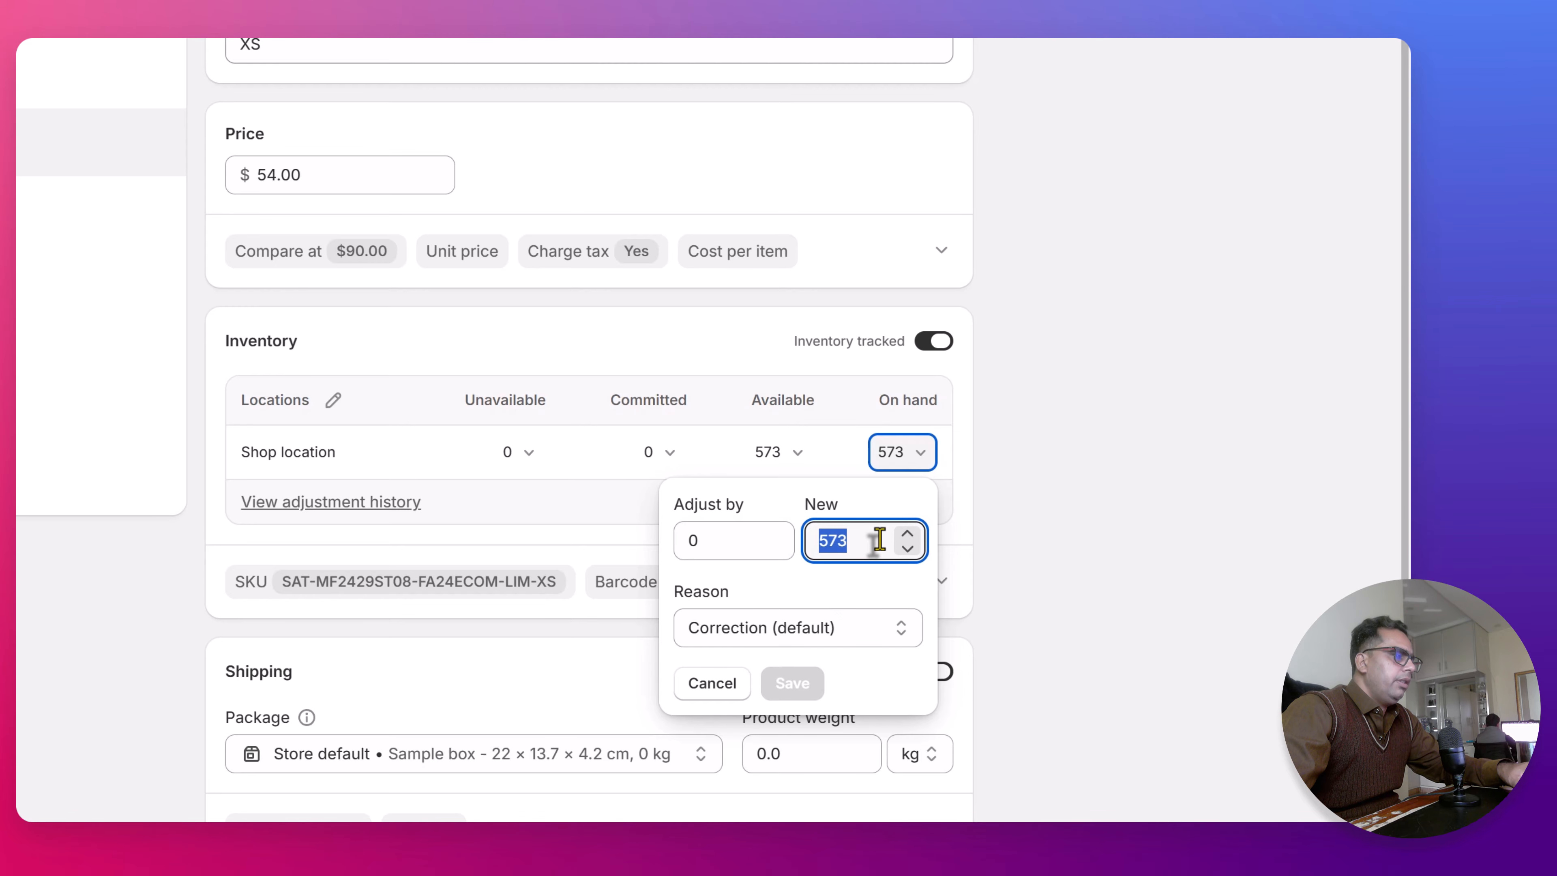
{"action": "type", "text": "15"}
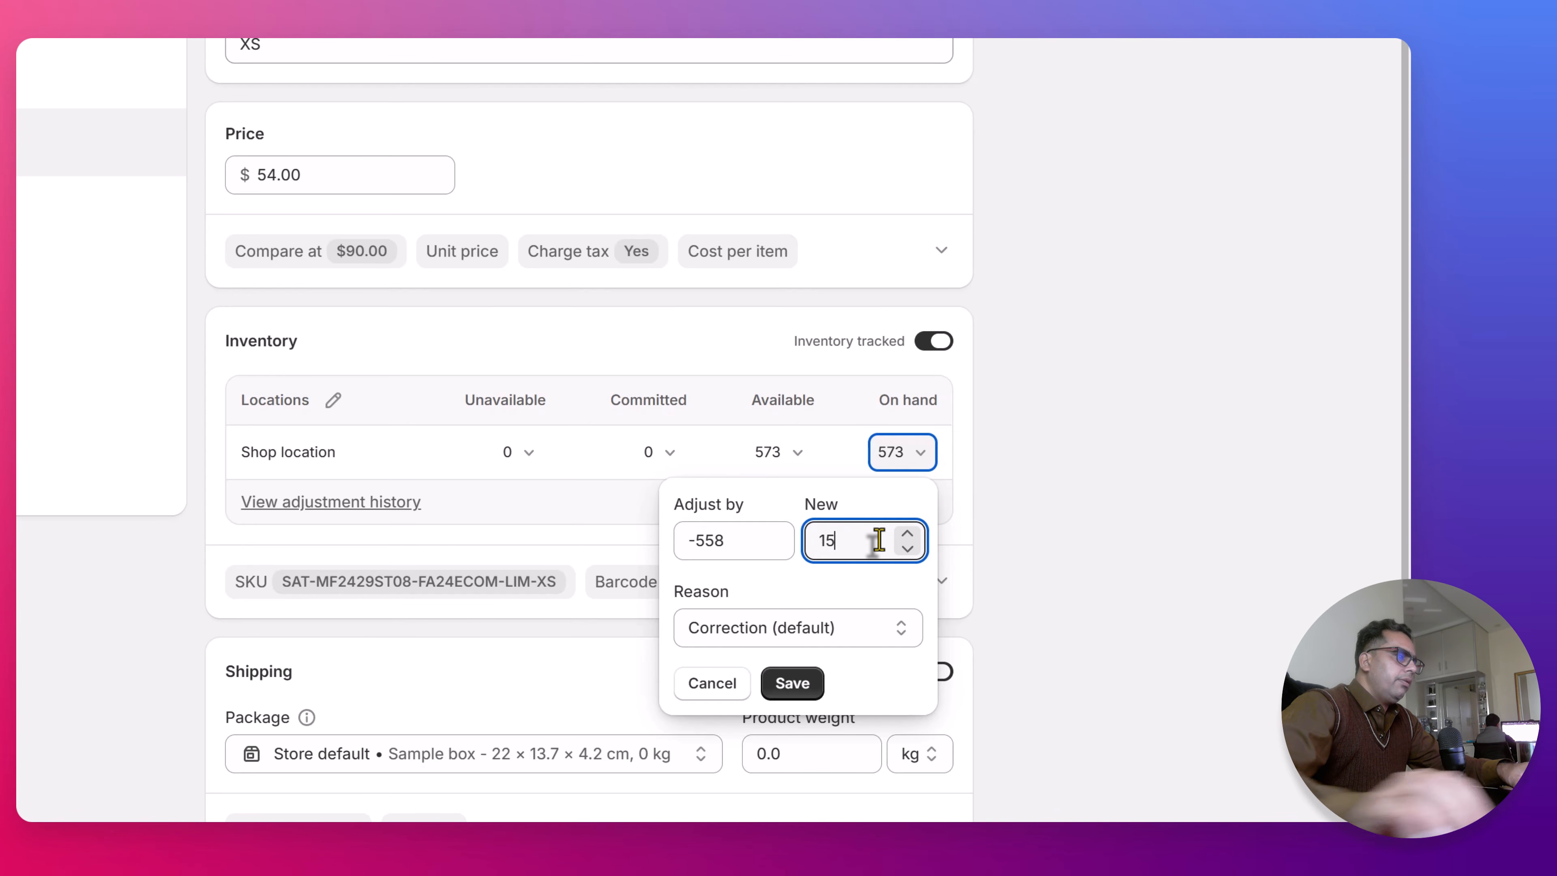
{"action": "left_click", "coordinate": [810, 688]}
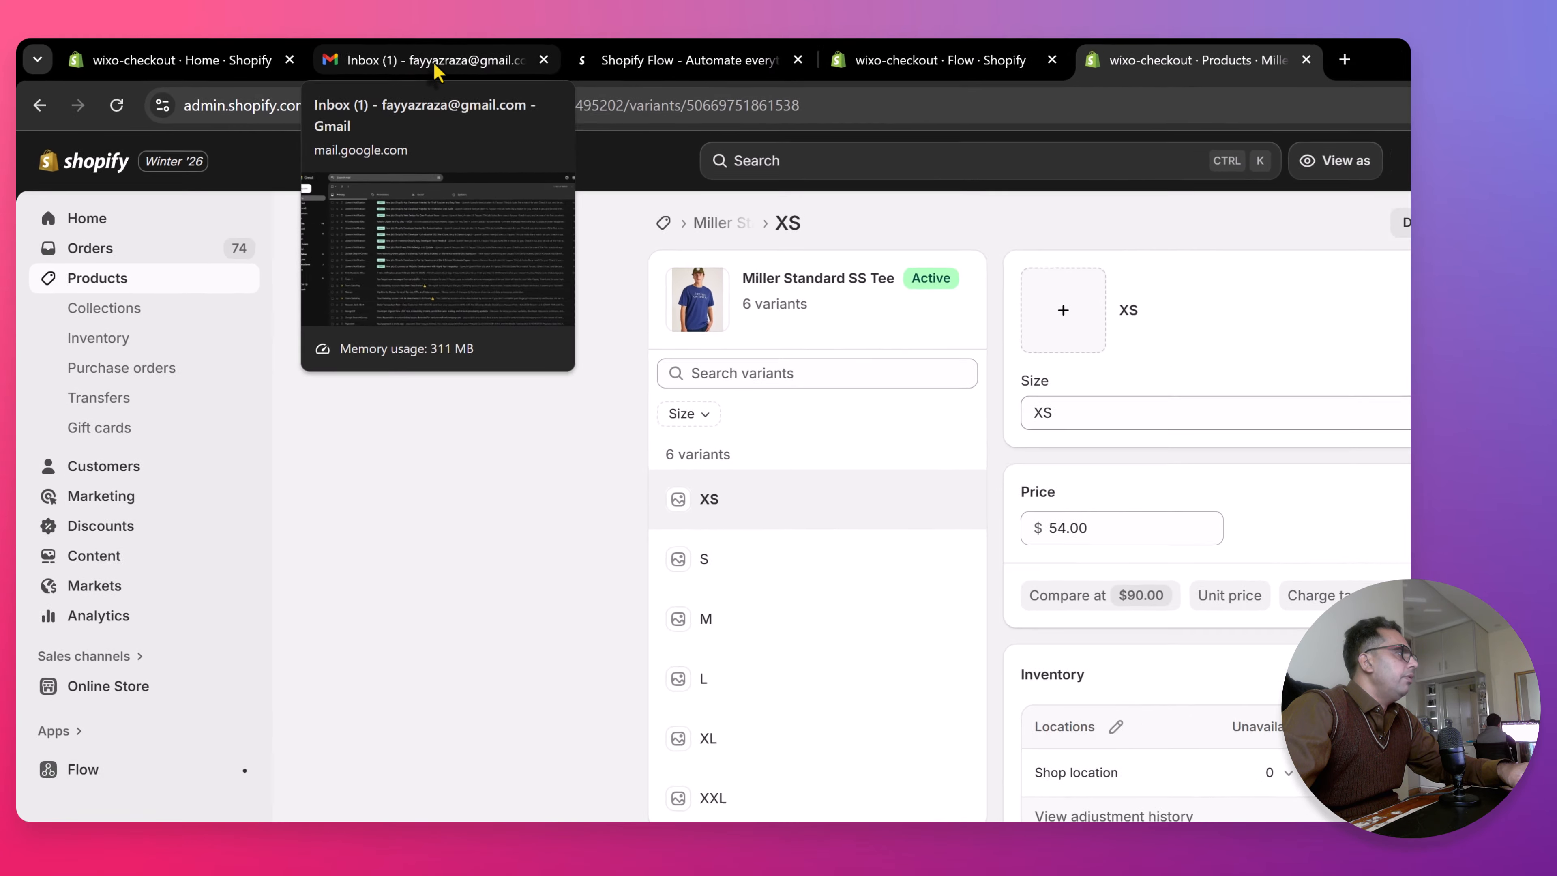
Switch to the Gmail inbox, open the low-stock email for Miller Standard SS Tee - XS, and read its message text
{"action": "left_click", "coordinate": [290, 56]}
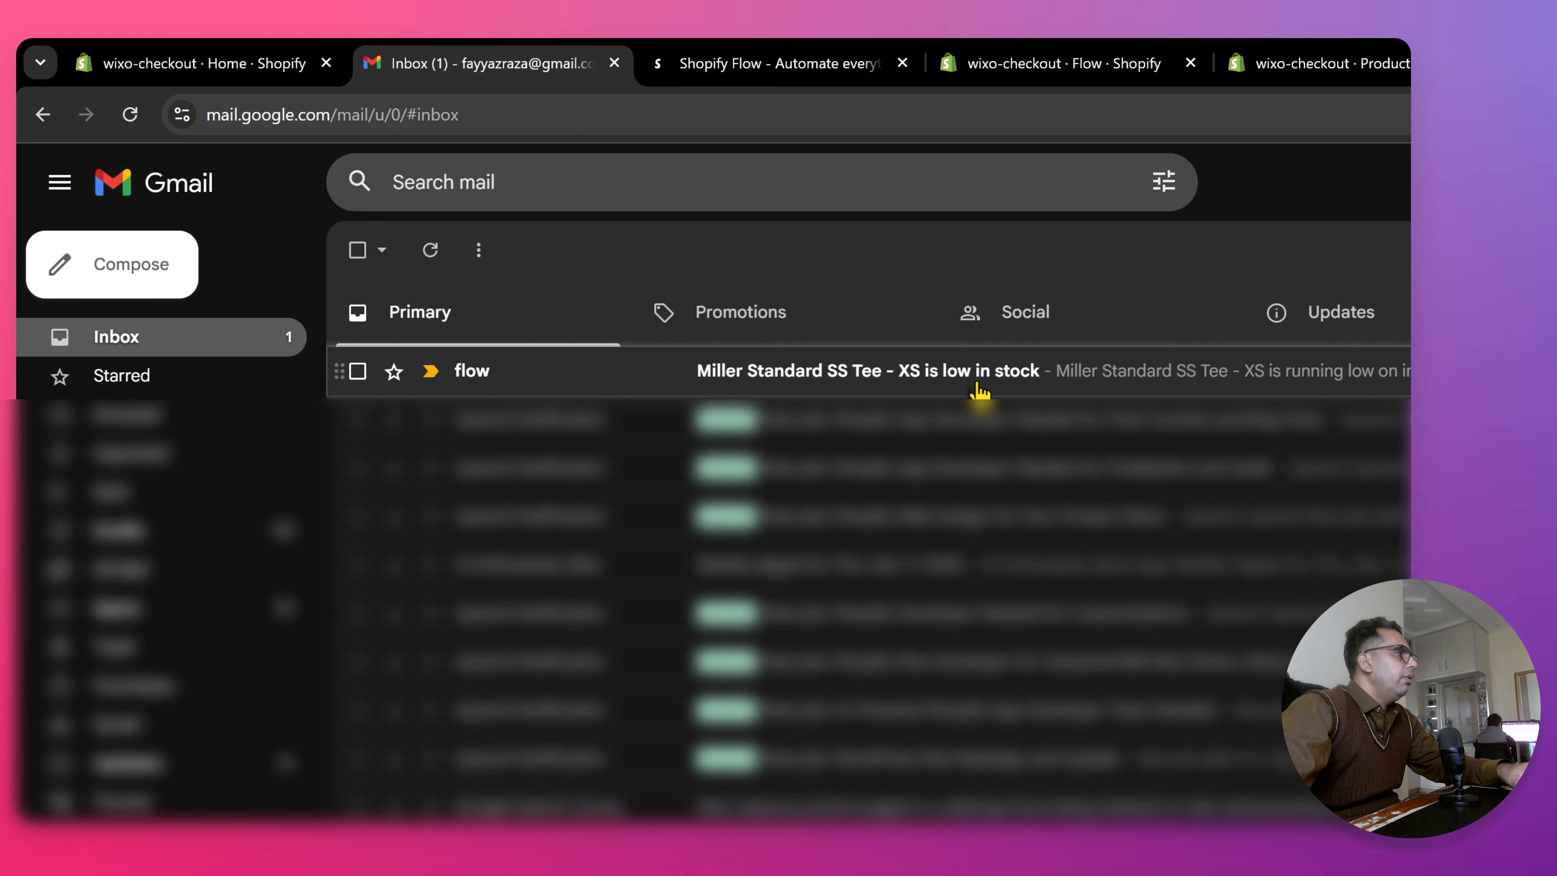
{"action": "left_click", "coordinate": [950, 387]}
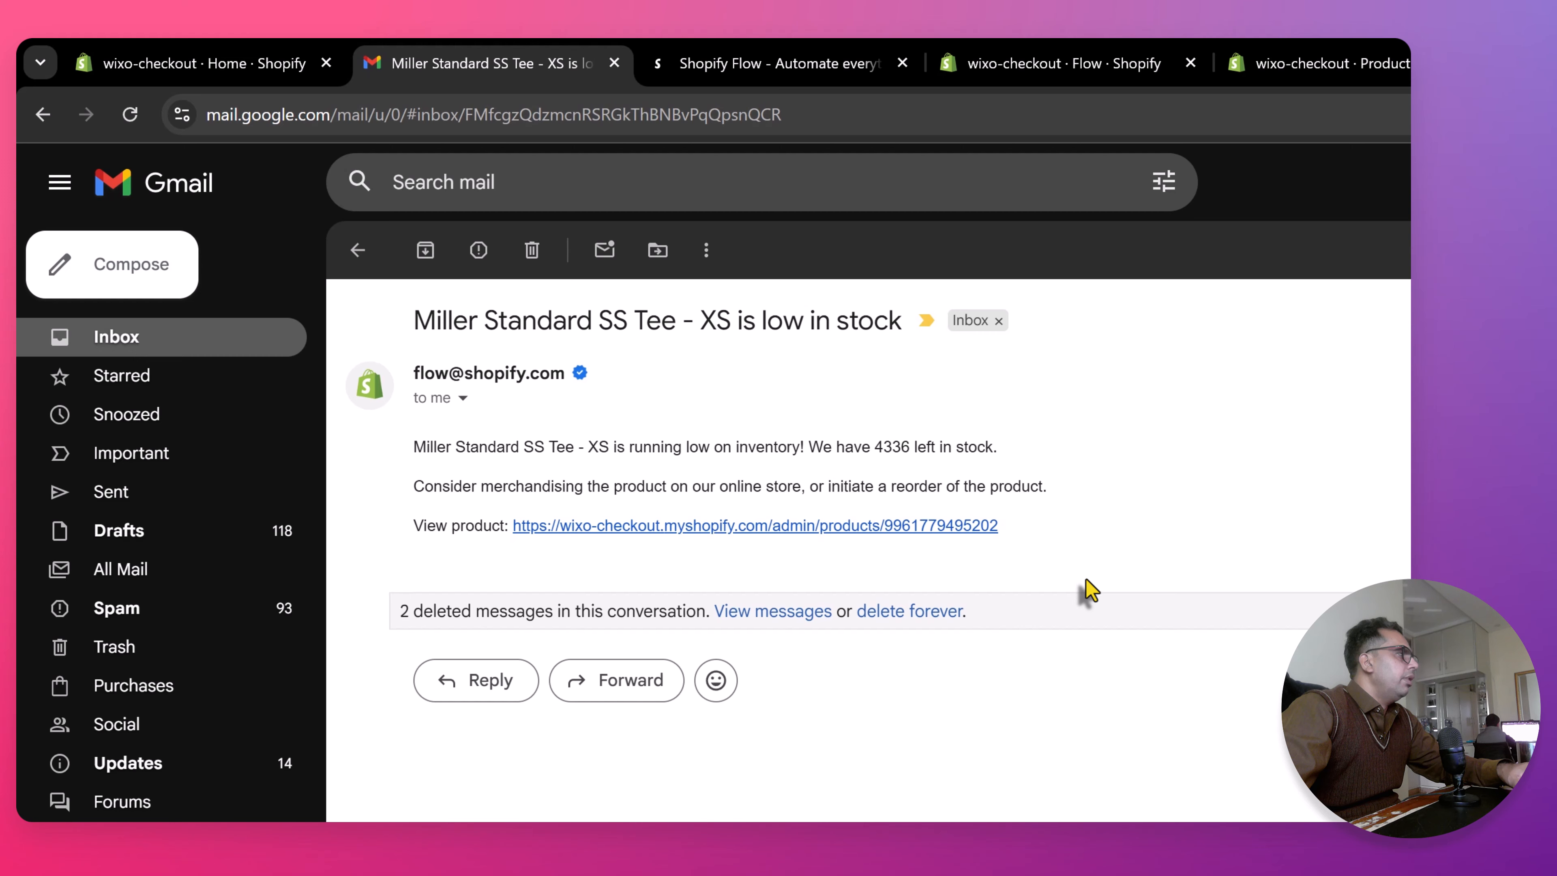
{"action": "left_click_drag", "start_coordinate": [410, 445], "coordinate": [1069, 500]}
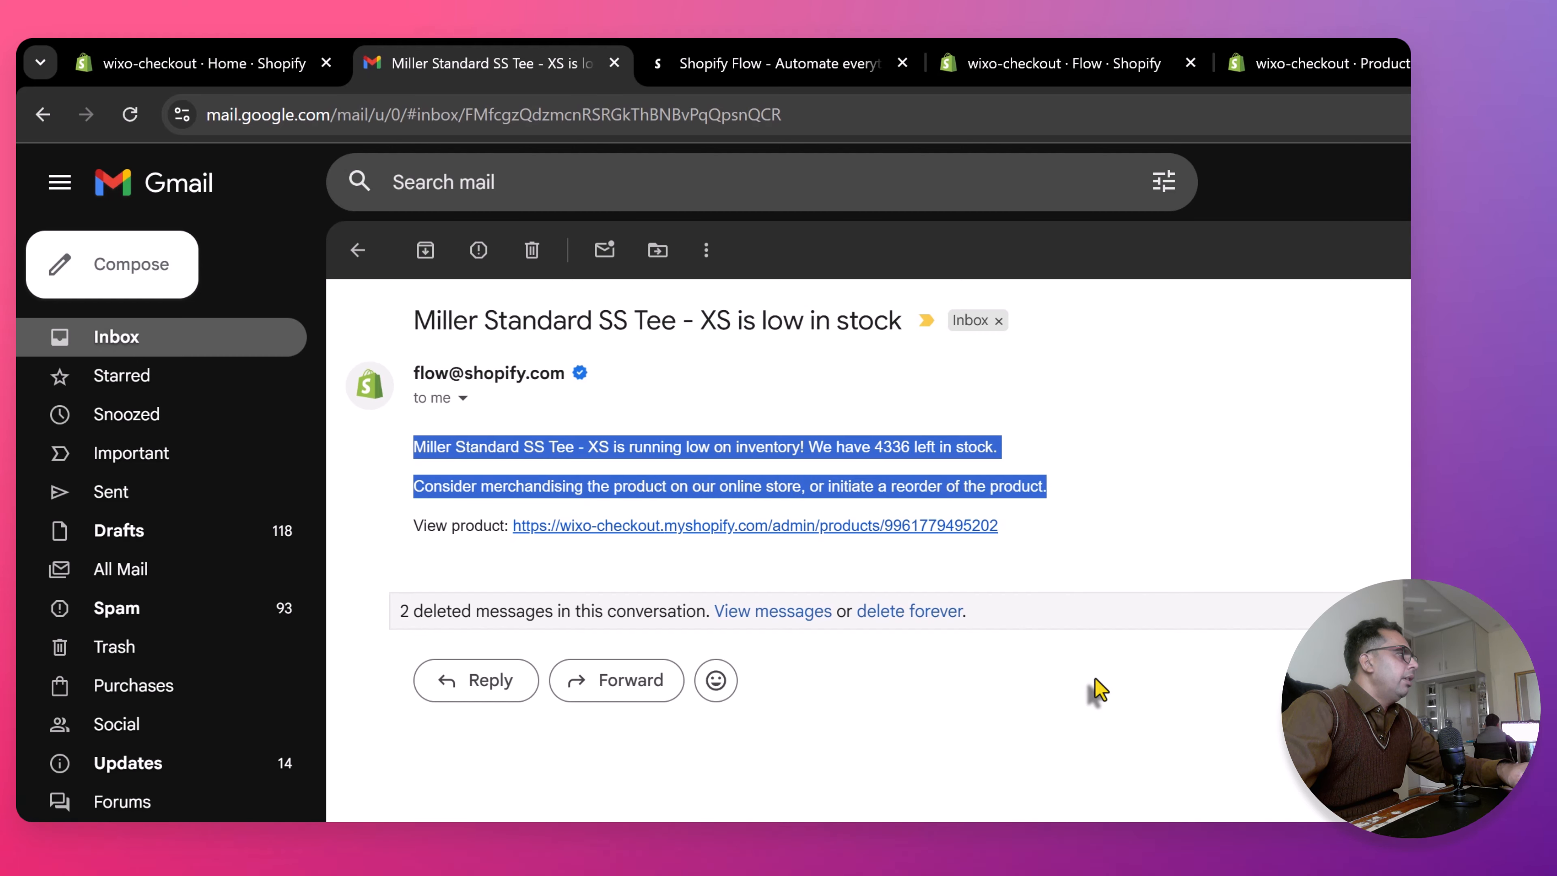